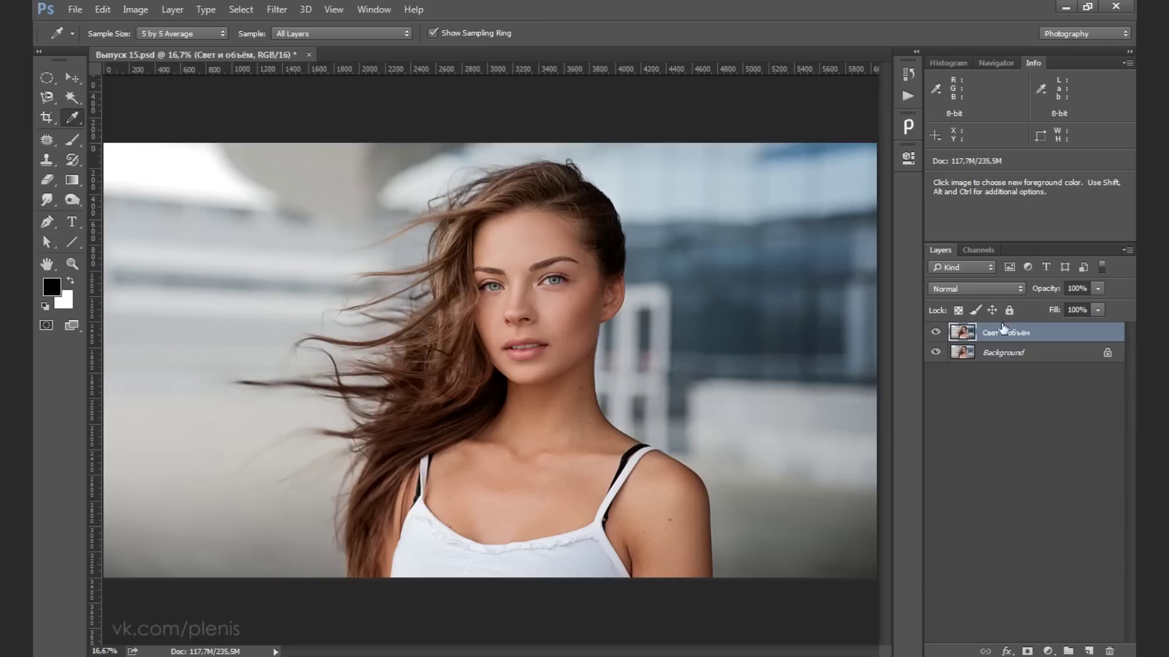
Step: Toggle the retouched layer off and on to compare it with the original
left_click(935, 333)
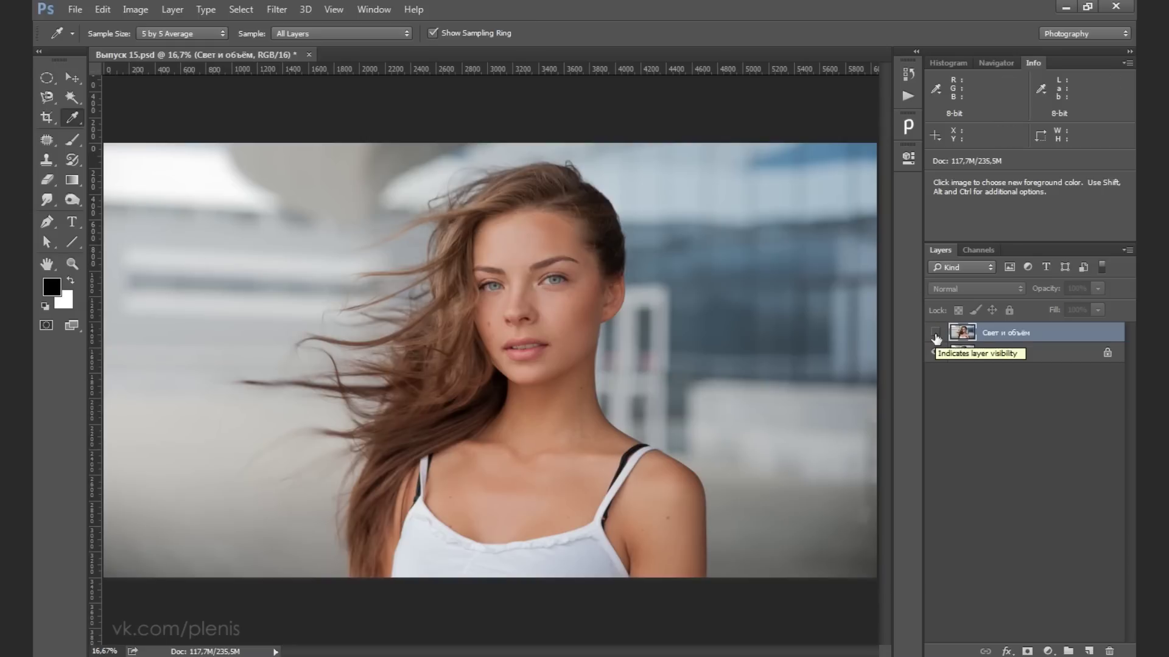
left_click(935, 333)
left_click(935, 333)
left_click(935, 333)
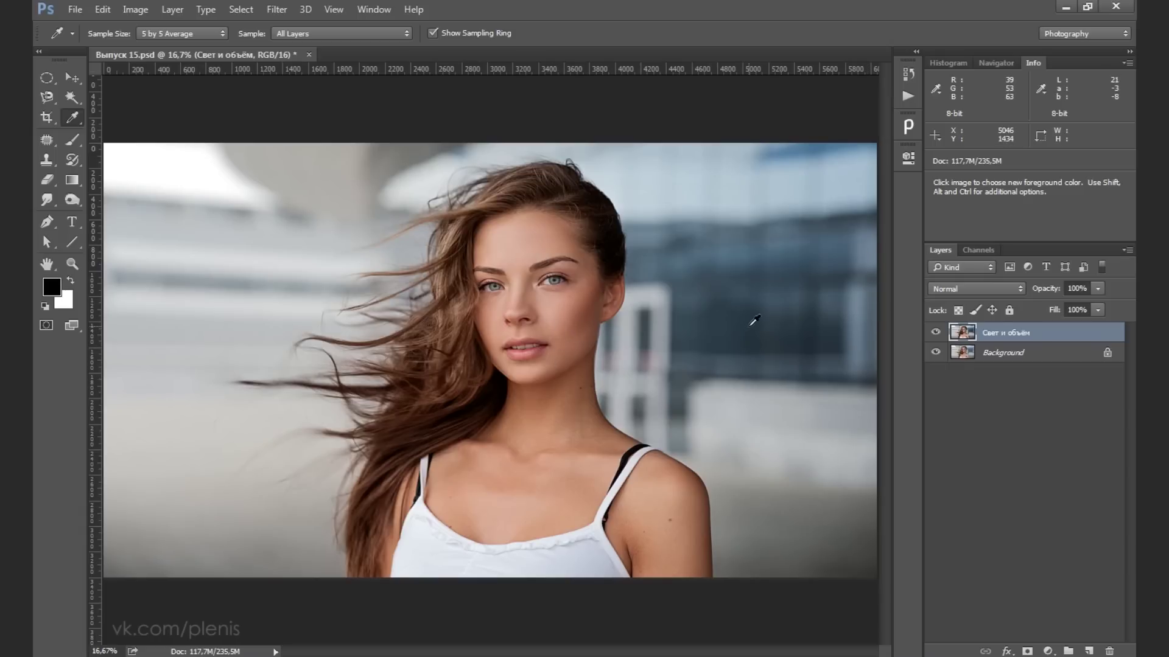
Step: Add a Color Balance layer with Shadows Cyan–Red -3 and Yellow–Blue 3
left_click(1048, 650)
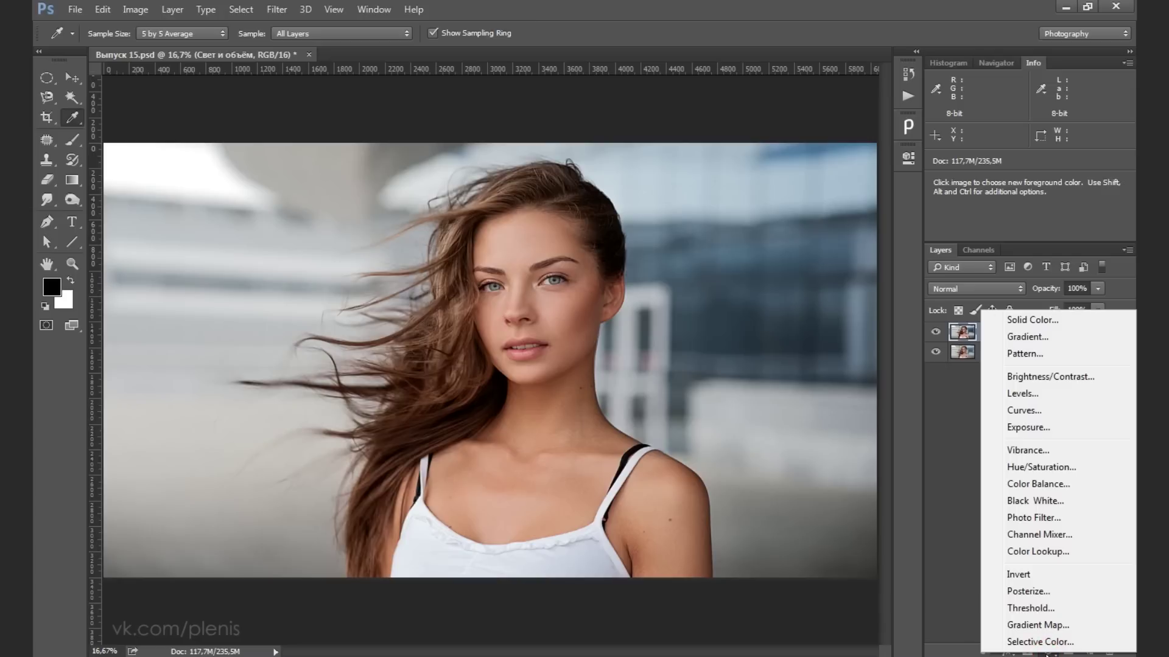
left_click(1043, 489)
left_click(678, 194)
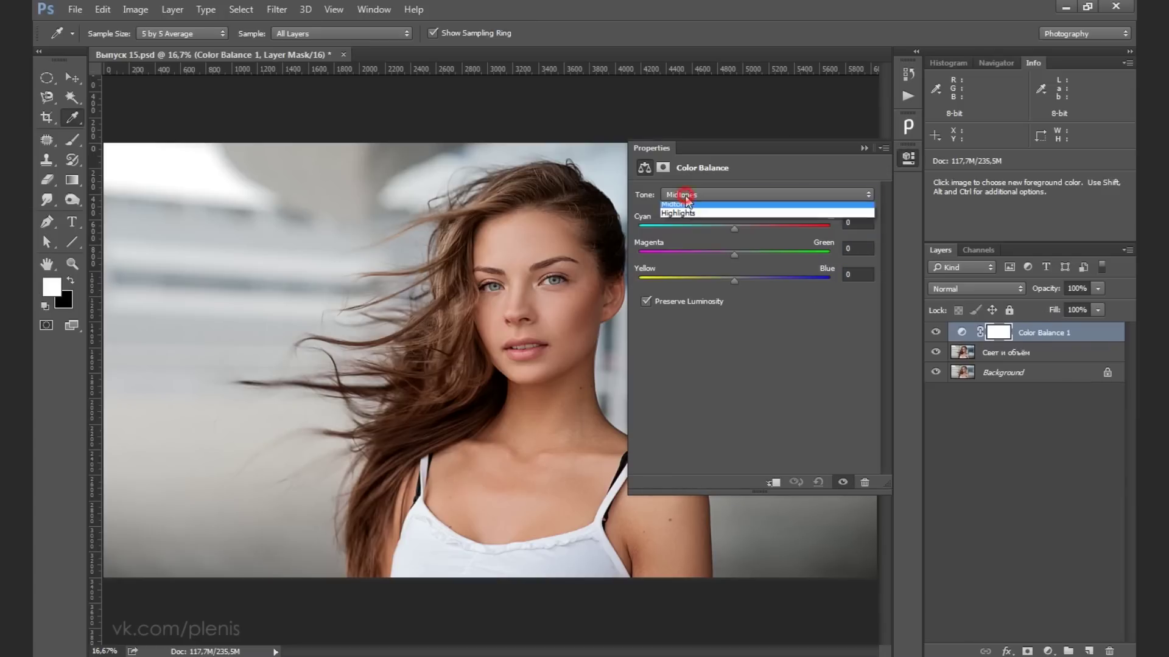
left_click(691, 206)
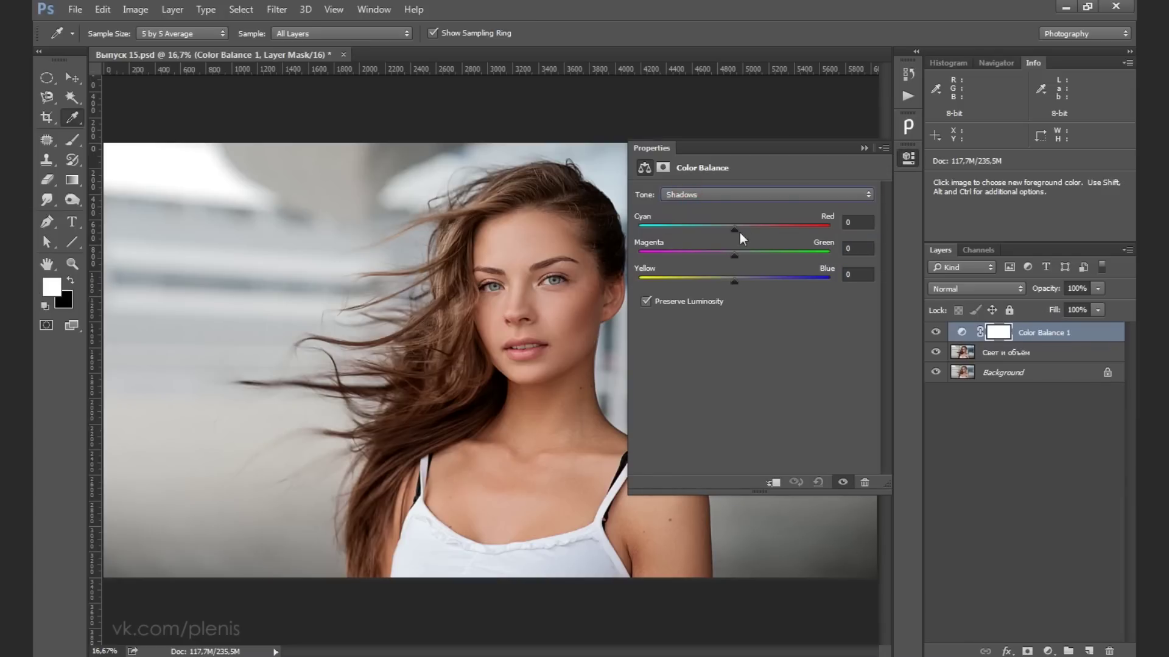
left_click_drag(733, 231, 729, 232)
left_click(874, 224)
type("-3")
key("Return")
left_click(860, 272)
type("3")
key("Return")
Step: After a quick before/after check, set the Highlights Yellow–Blue value to -5
left_click(935, 333)
left_click(935, 332)
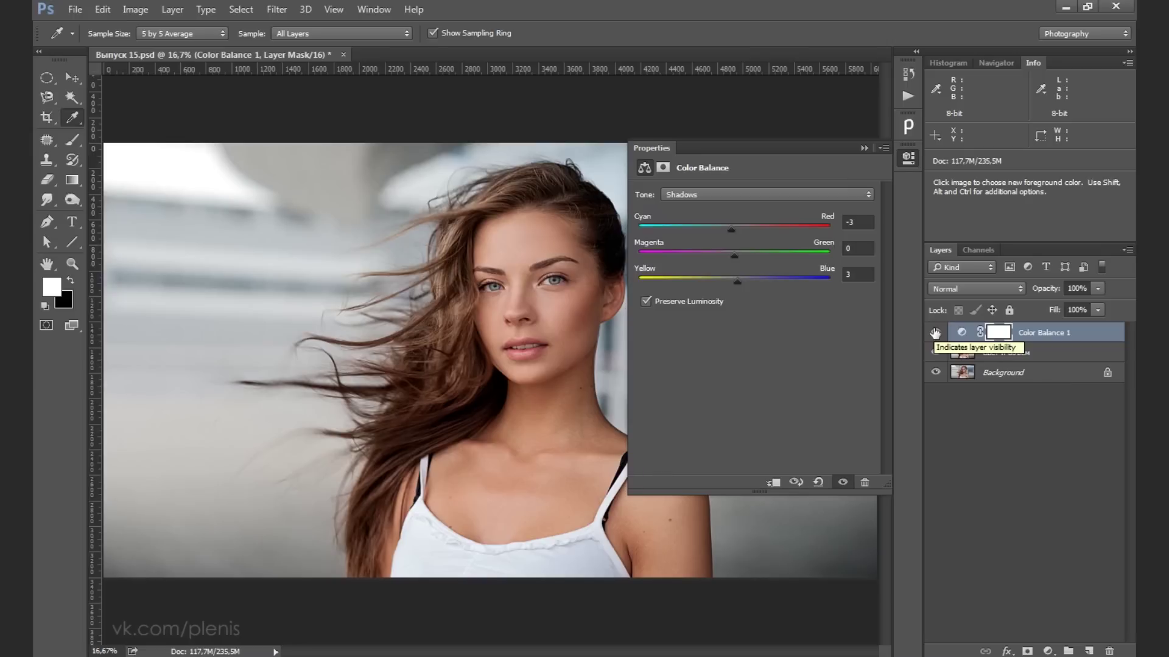
left_click(712, 194)
left_click(707, 224)
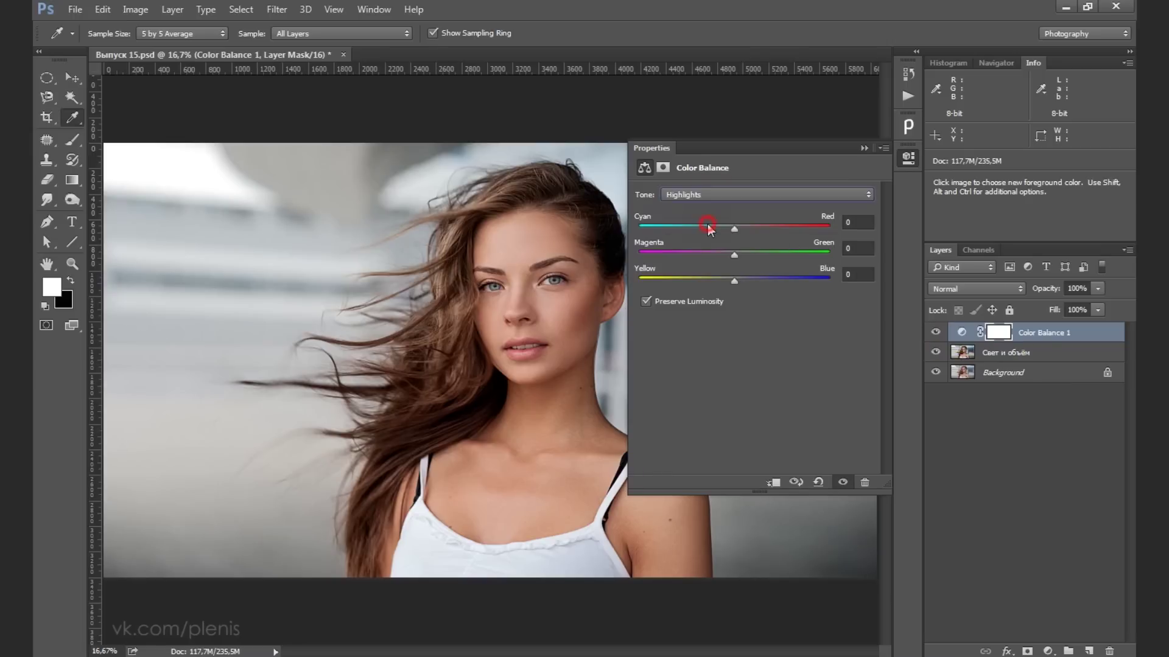
left_click_drag(734, 282, 729, 282)
left_click(852, 275)
type("-5")
Step: Collapse the settings and toggle Color Balance 1 repeatedly to compare before and after
left_click(864, 148)
left_click(936, 332)
left_click(935, 332)
left_click(936, 332)
left_click(935, 332)
left_click(935, 332)
Step: Zoom in on the woman's face with the Zoom tool
key("z")
left_click_drag(569, 295, 638, 253)
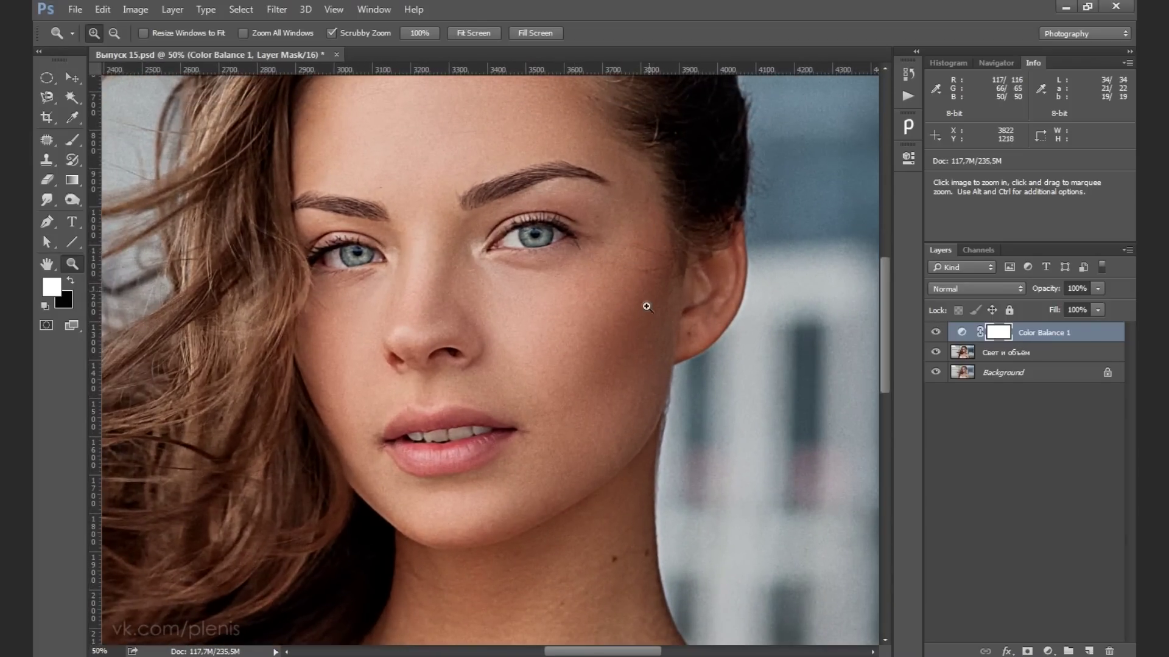
left_click_drag(886, 323, 890, 301)
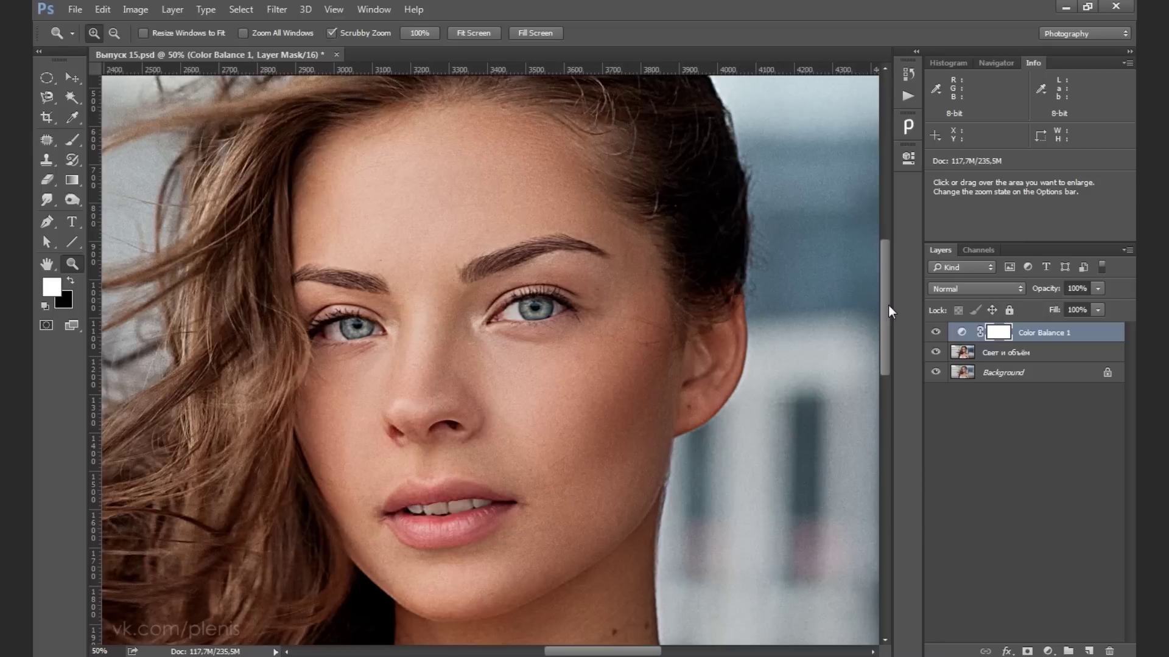
Step: Add a Hue/Saturation layer on Reds, maxing saturation to narrow the range to skin tones
left_click(1046, 651)
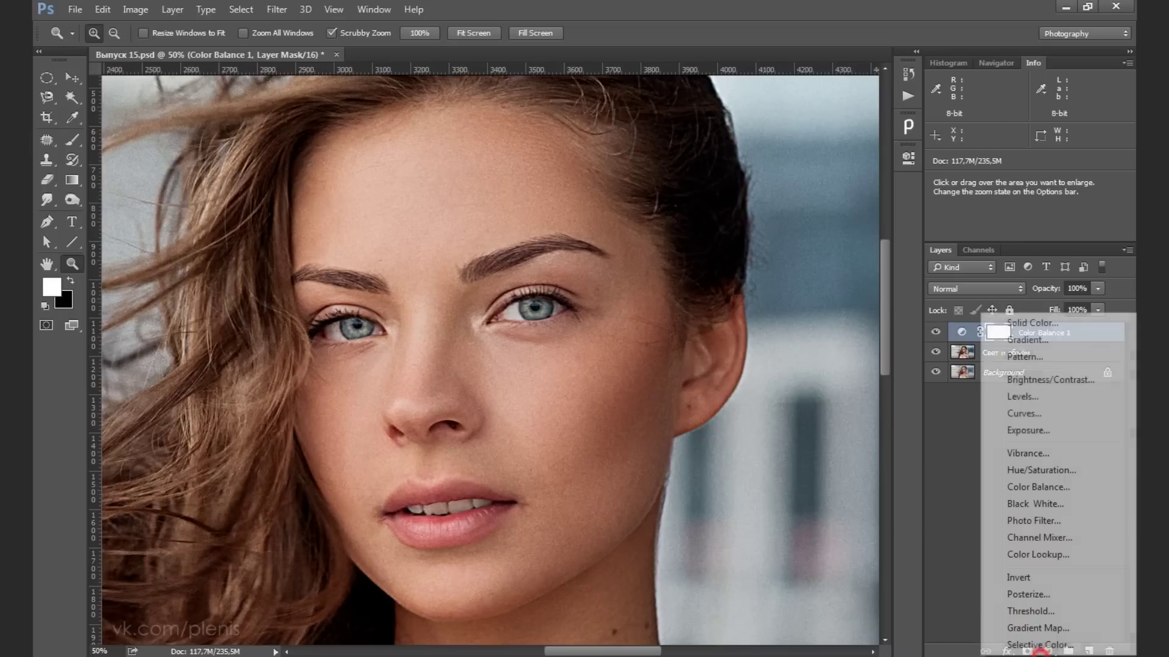
left_click(1041, 470)
left_click(610, 390)
left_click_drag(761, 286, 878, 284)
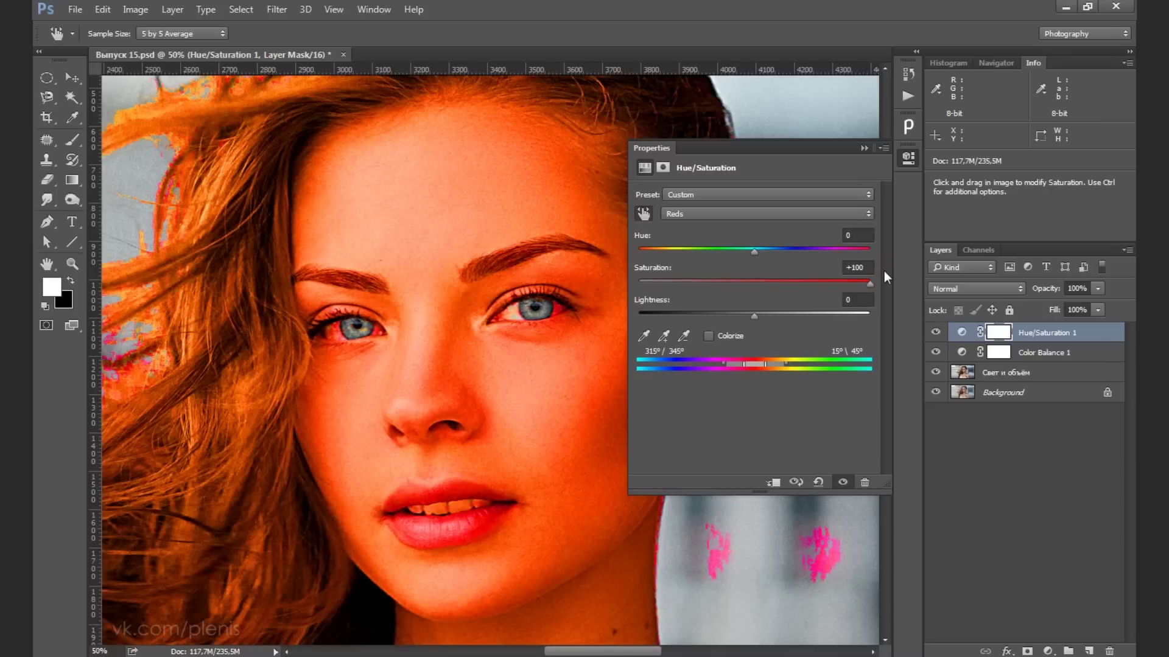
left_click_drag(751, 364, 737, 364)
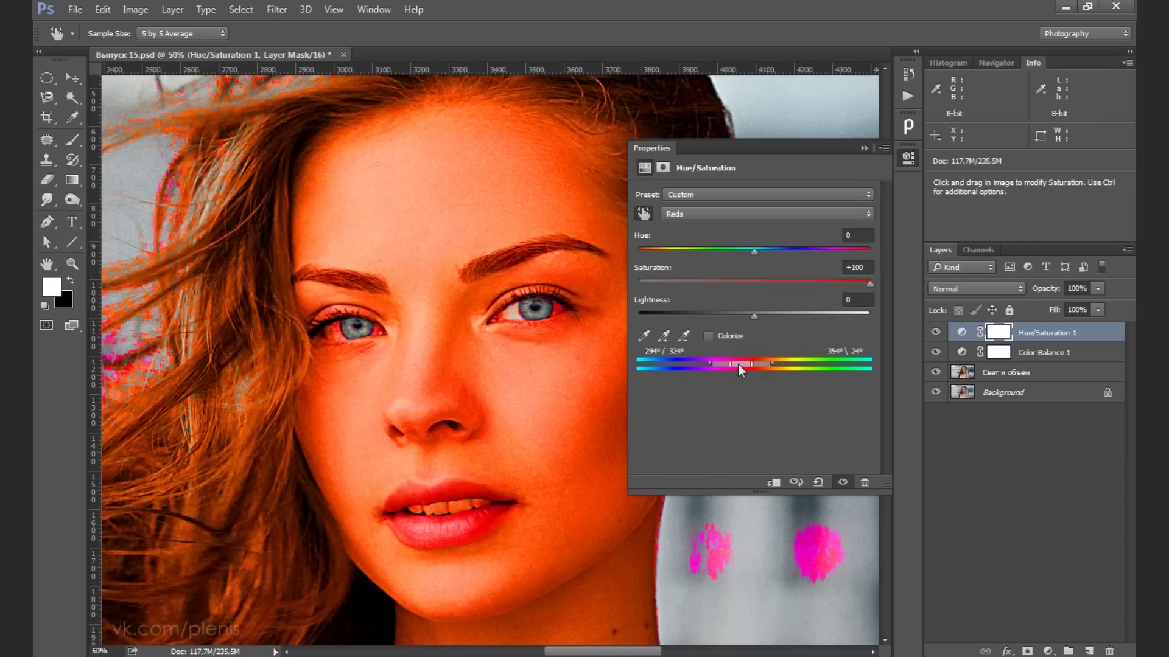
left_click_drag(736, 364, 734, 366)
Step: Reset Reds saturation to 0 and nudge the Reds hue to +1
left_click(861, 268)
type("0")
key("Return")
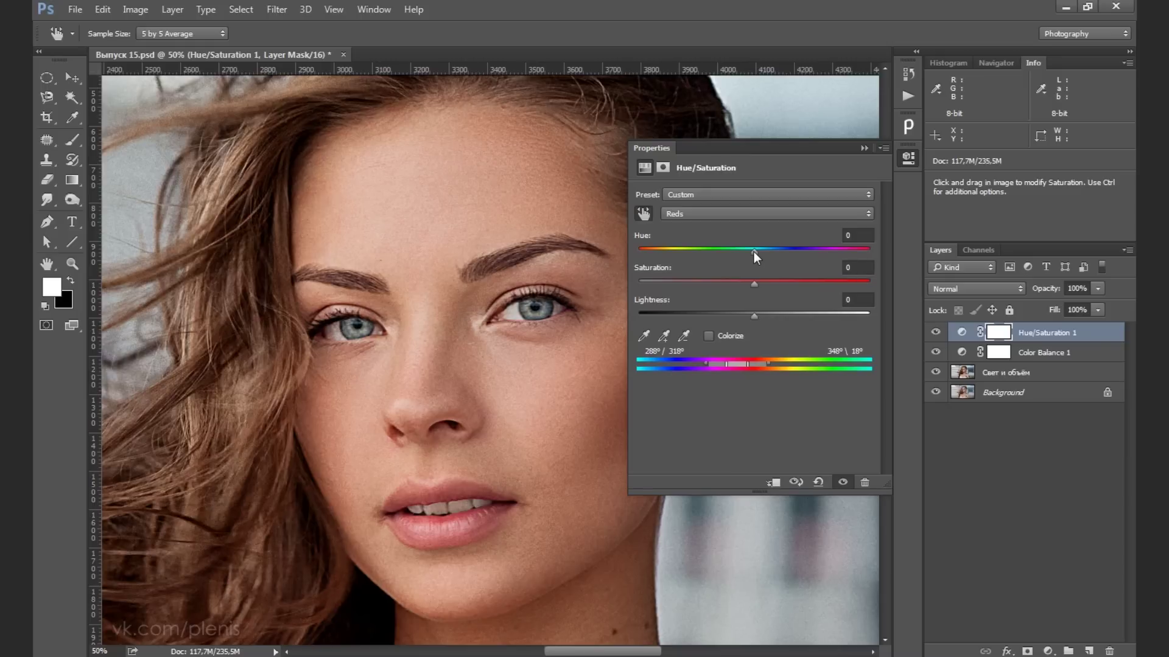
left_click_drag(754, 250, 766, 256)
Step: Collapse the settings and toggle Hue/Saturation 1 to compare before and after
left_click(935, 333)
left_click(935, 332)
left_click(863, 148)
left_click(935, 334)
left_click(935, 335)
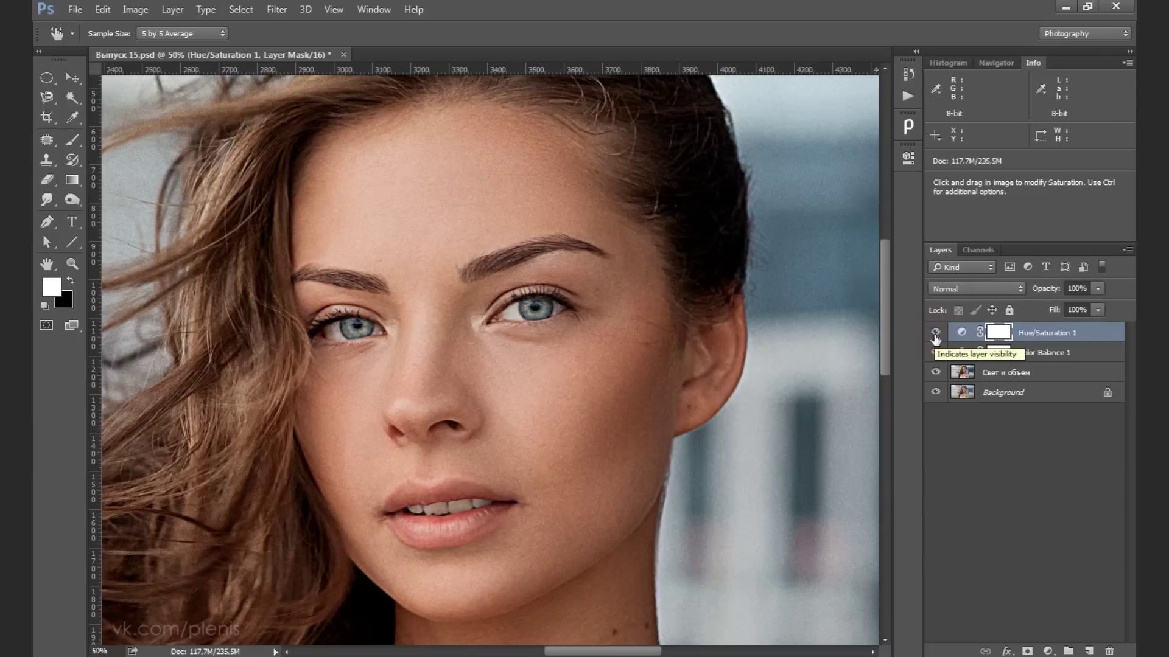
left_click(71, 140)
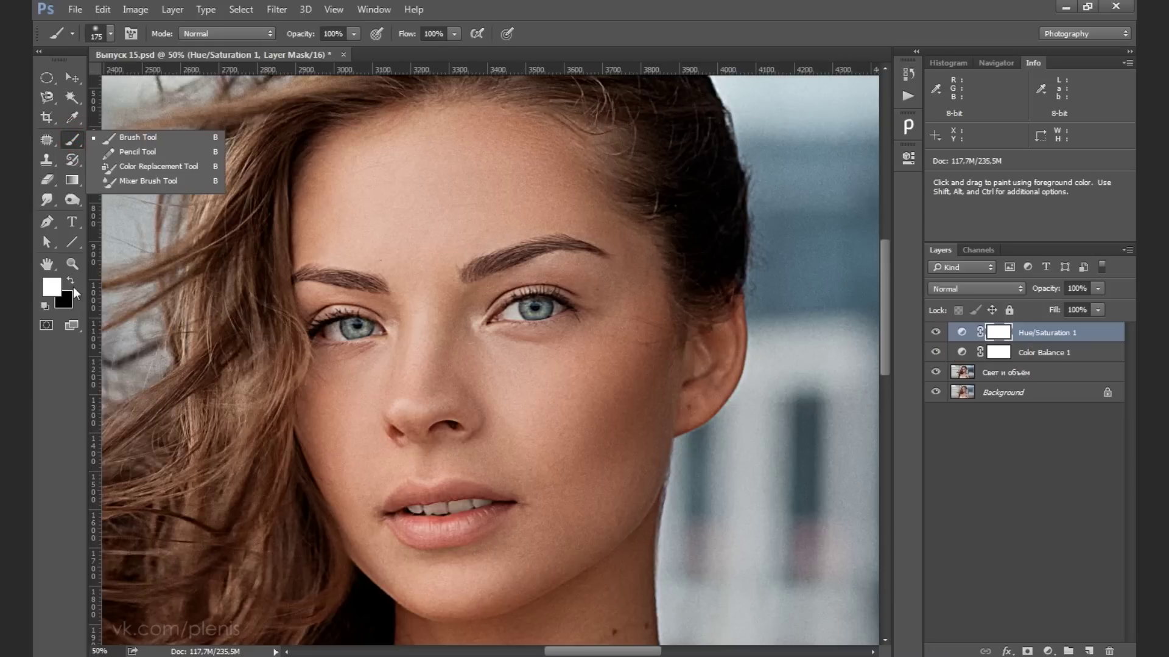
Step: Paint the lips out of the Hue/Saturation mask in black, then fit the photo on screen
left_click(71, 281)
key("bracketleft")
key("bracketleft")
key("bracketleft")
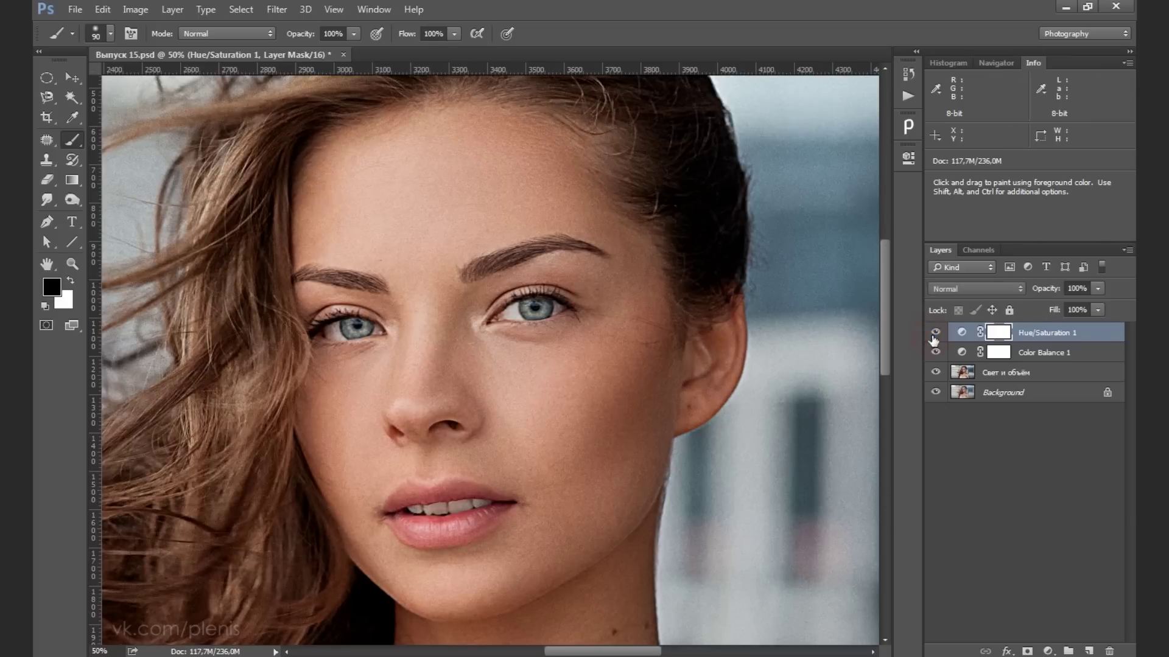
key("x")
left_click_drag(469, 496, 462, 504)
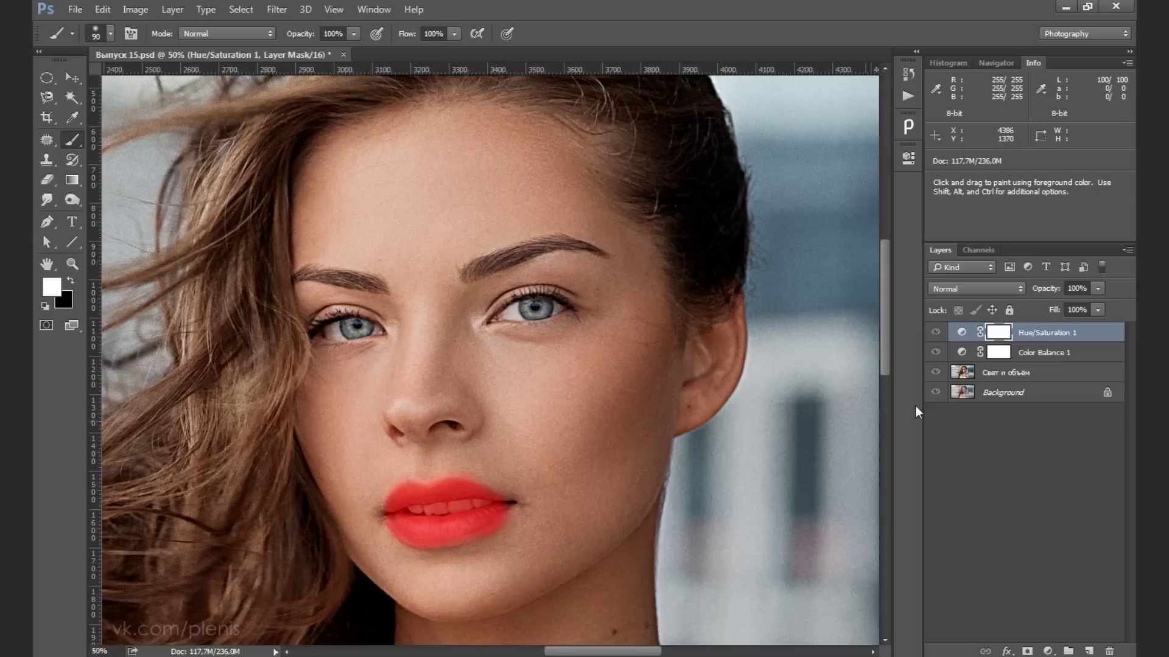
key("backslash")
key("x")
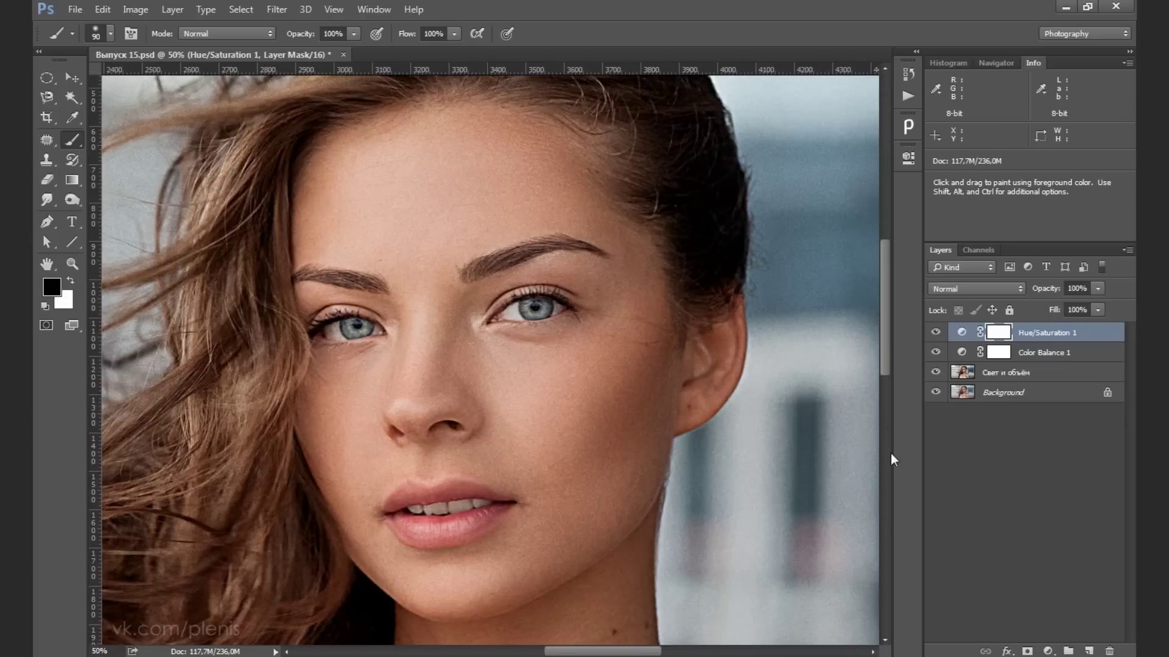
key("ctrl+minus")
key("ctrl+minus")
key("ctrl+minus")
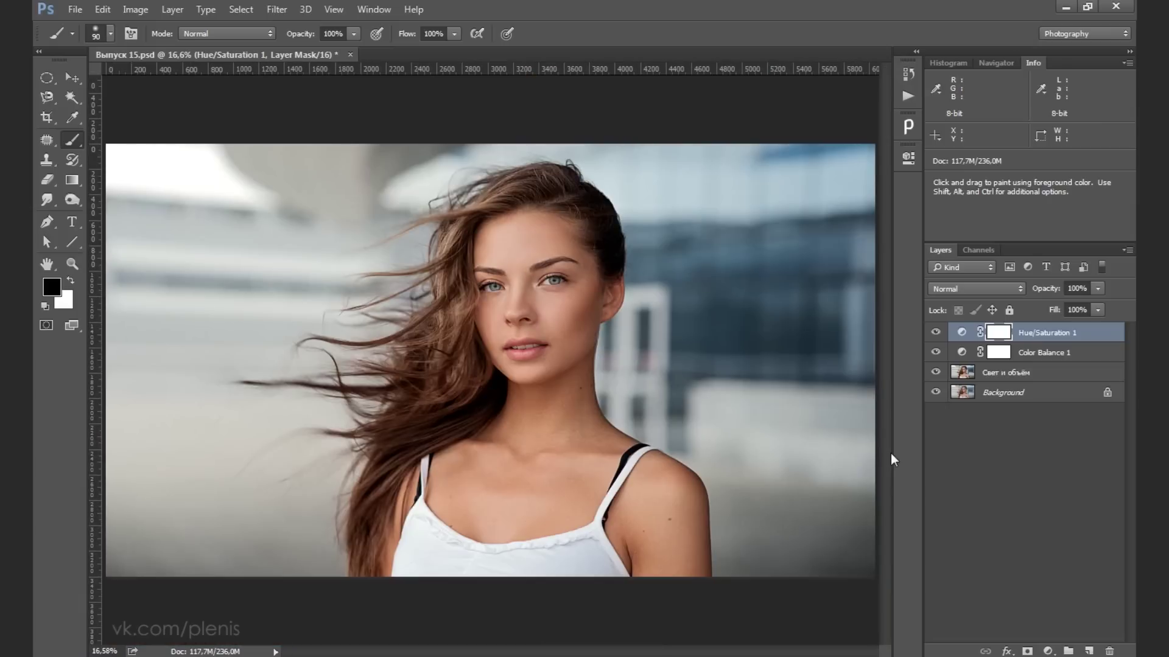
key("ctrl+0")
Step: After comparing Hue/Saturation, add a Selective Color layer shifting Whites toward cyan
left_click(936, 333)
left_click(935, 332)
left_click(1047, 651)
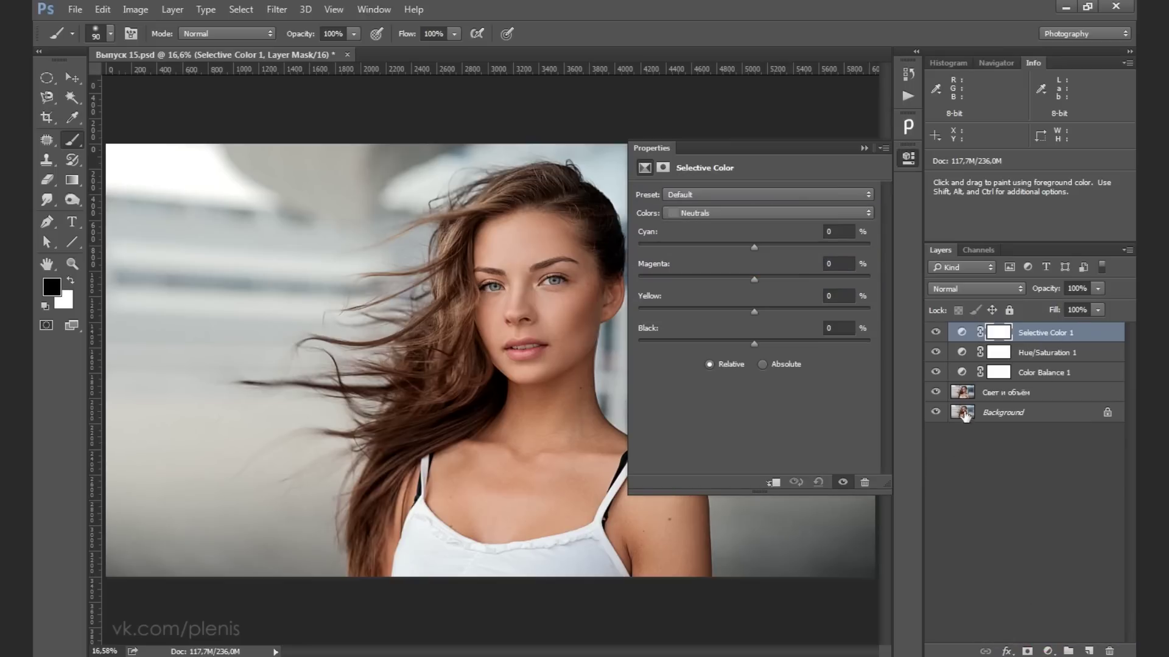
left_click(692, 213)
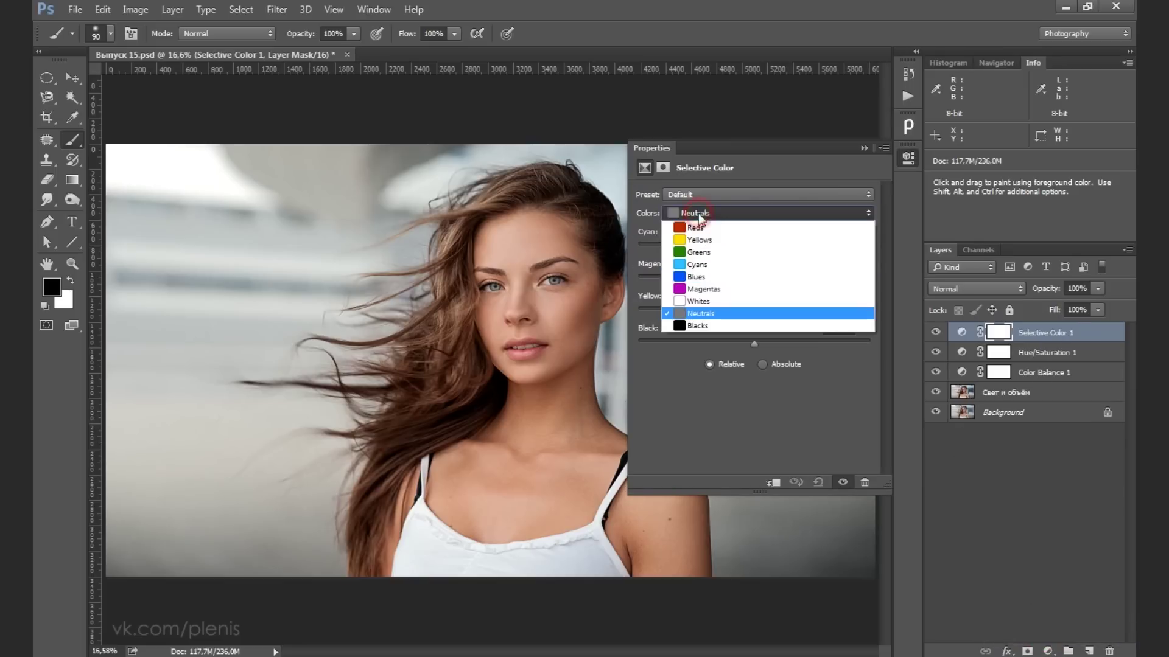
left_click(723, 305)
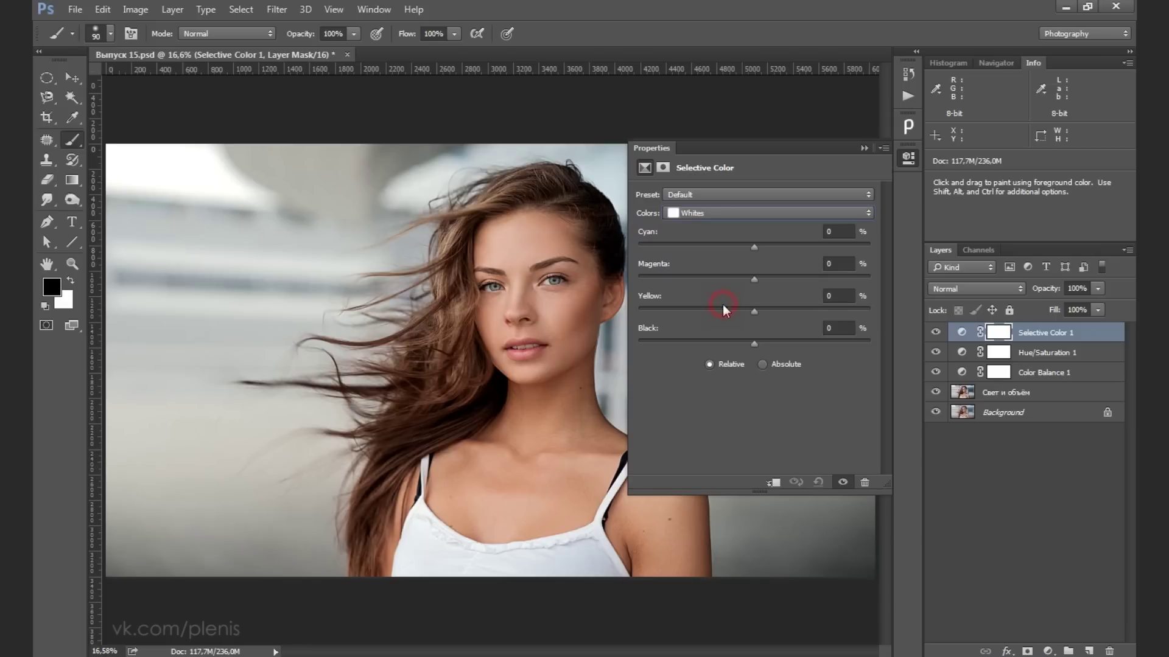
left_click_drag(756, 248, 769, 250)
Step: Compare the Whites change, then shift the Selective Color Neutrals toward cyan
left_click(864, 148)
left_click(935, 332)
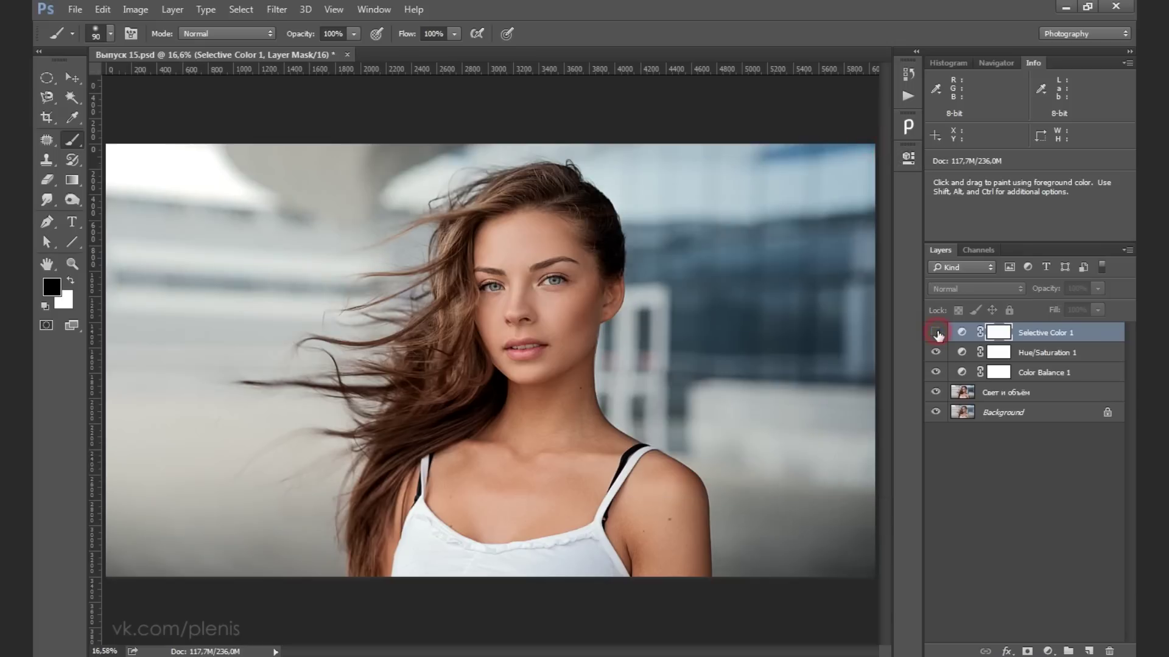
left_click(936, 332)
left_click(962, 332)
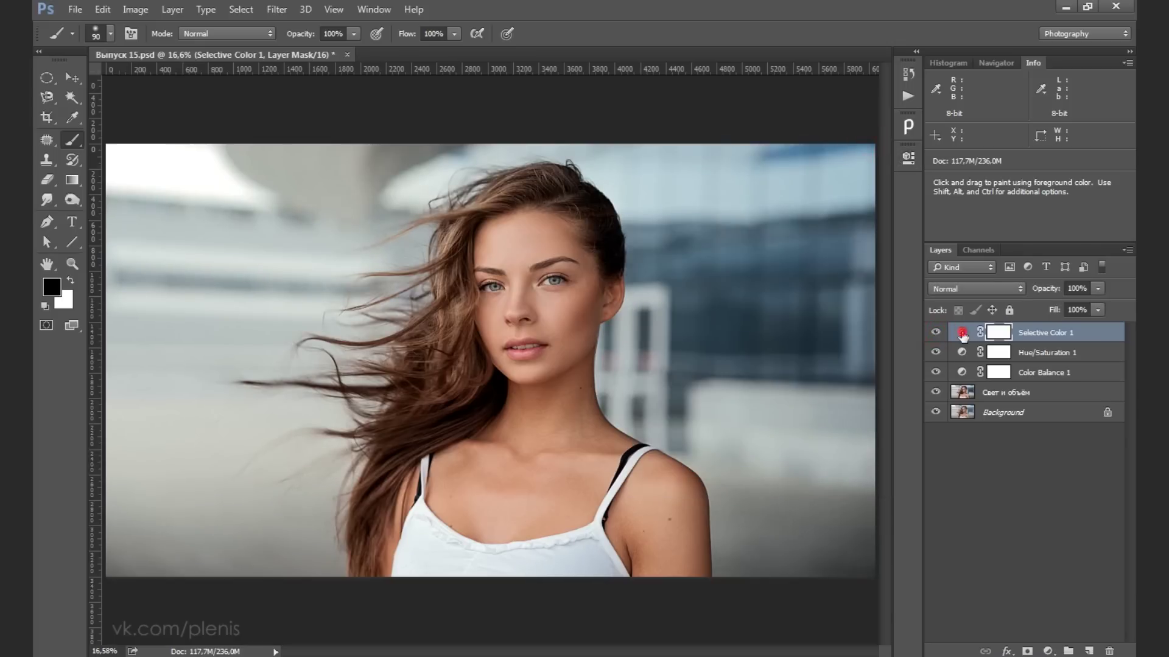
left_click(718, 213)
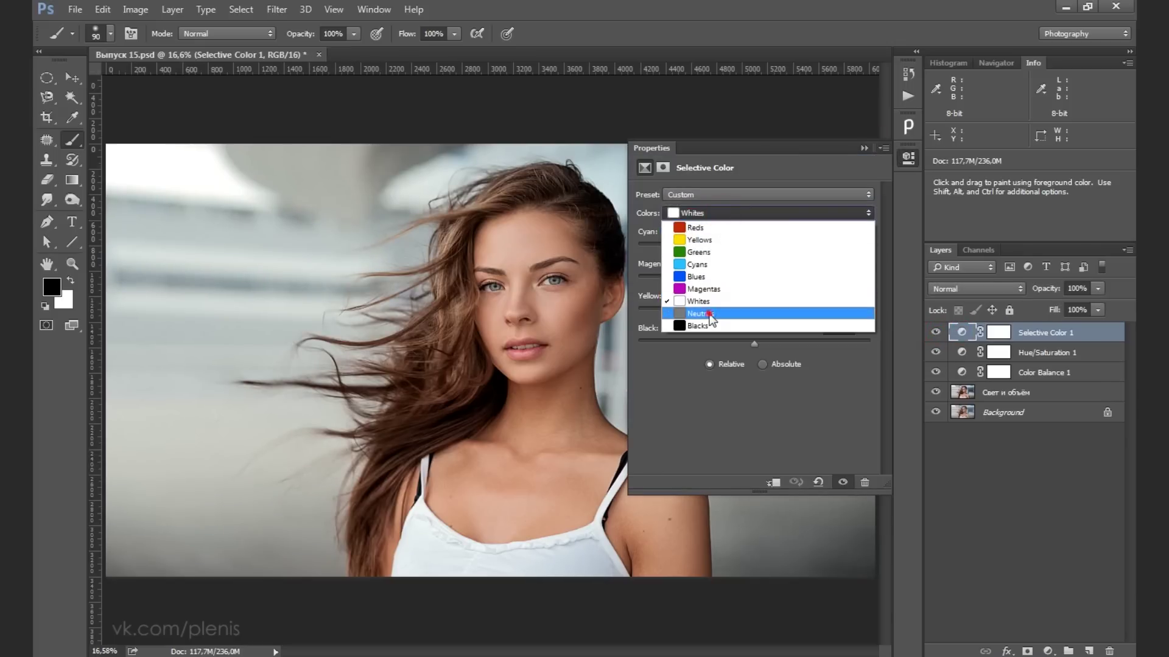
left_click(706, 314)
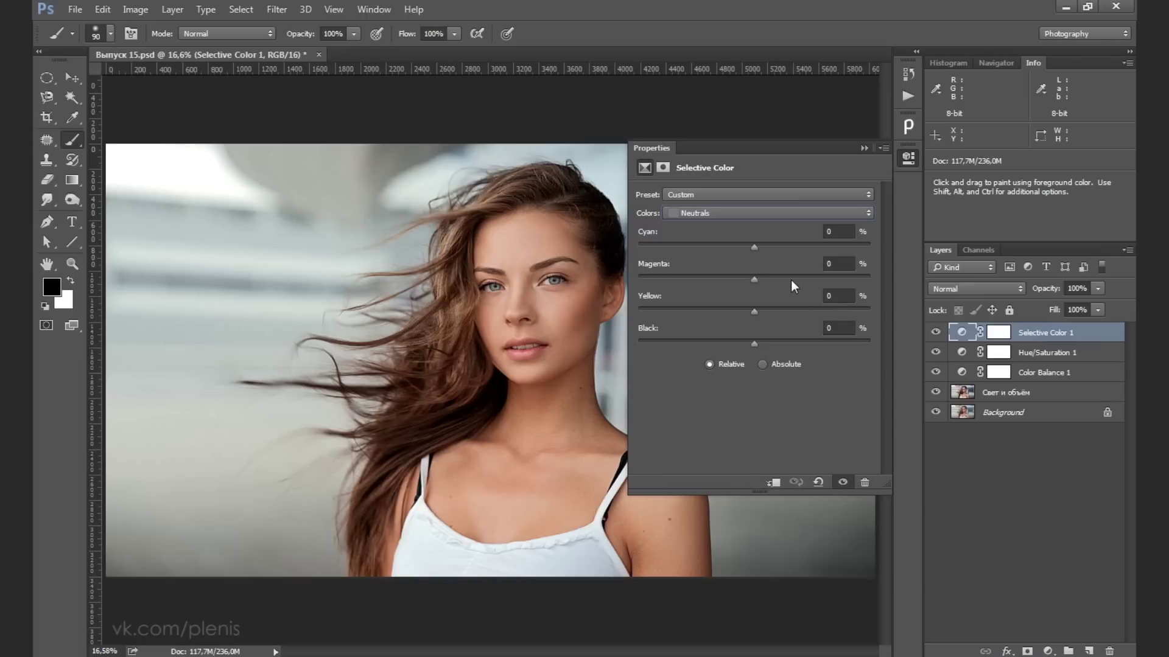
left_click_drag(755, 247, 768, 247)
Step: Add a little magenta to the Neutrals and toggle Selective Color 1 to compare
left_click(864, 147)
left_click(936, 332)
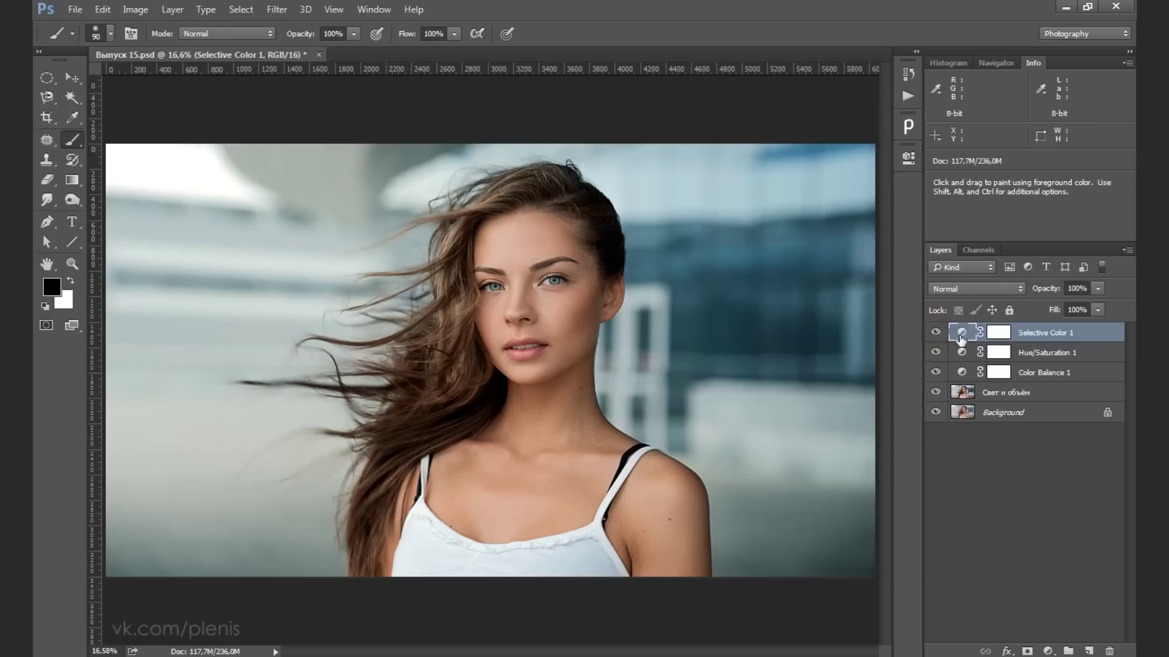
double_click(962, 333)
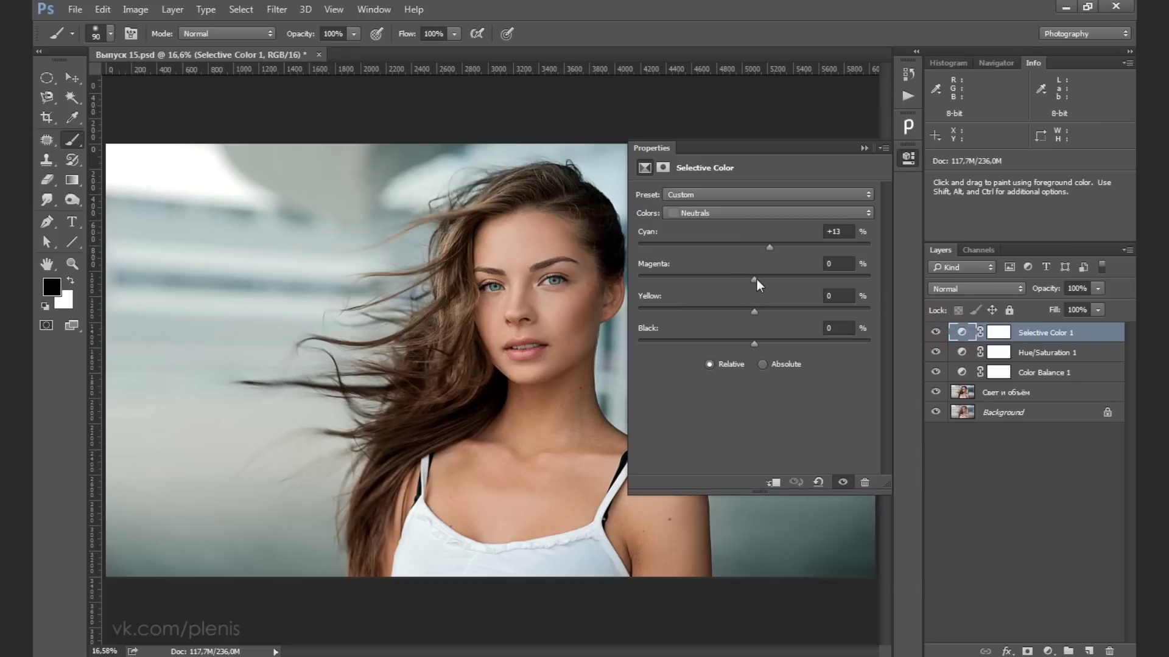
left_click_drag(757, 280, 760, 279)
left_click(864, 148)
left_click(935, 331)
left_click(935, 332)
left_click(935, 332)
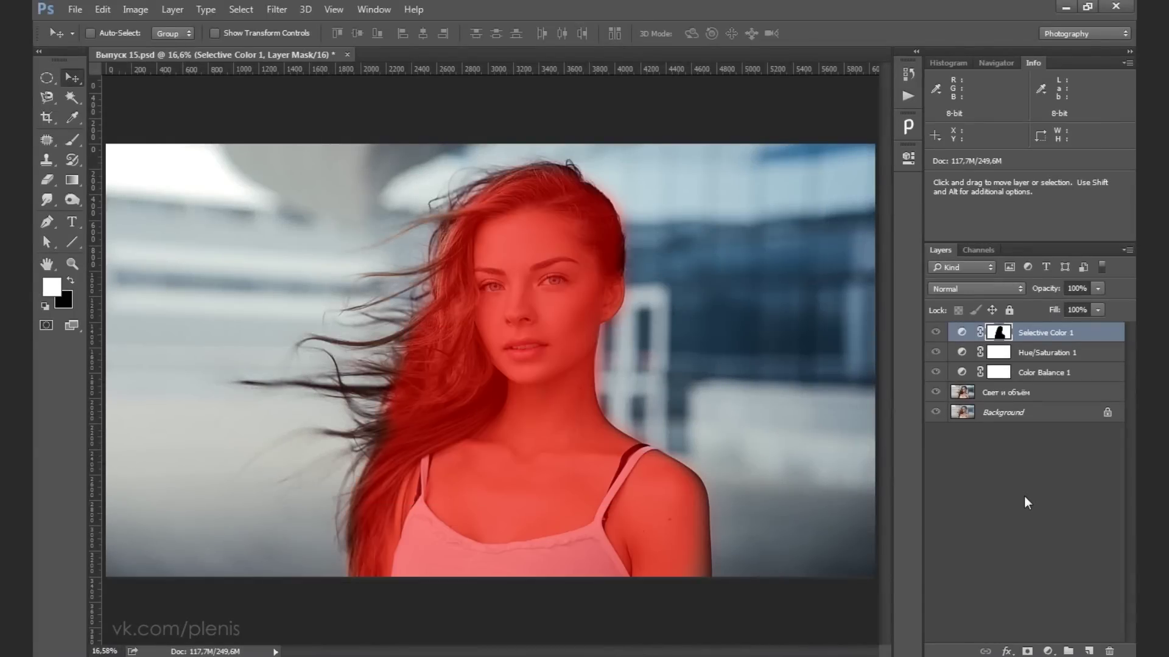
Step: Hide the red mask overlay, reset colours to black over white, and bring up the adjustment list
key("backslash")
key("x")
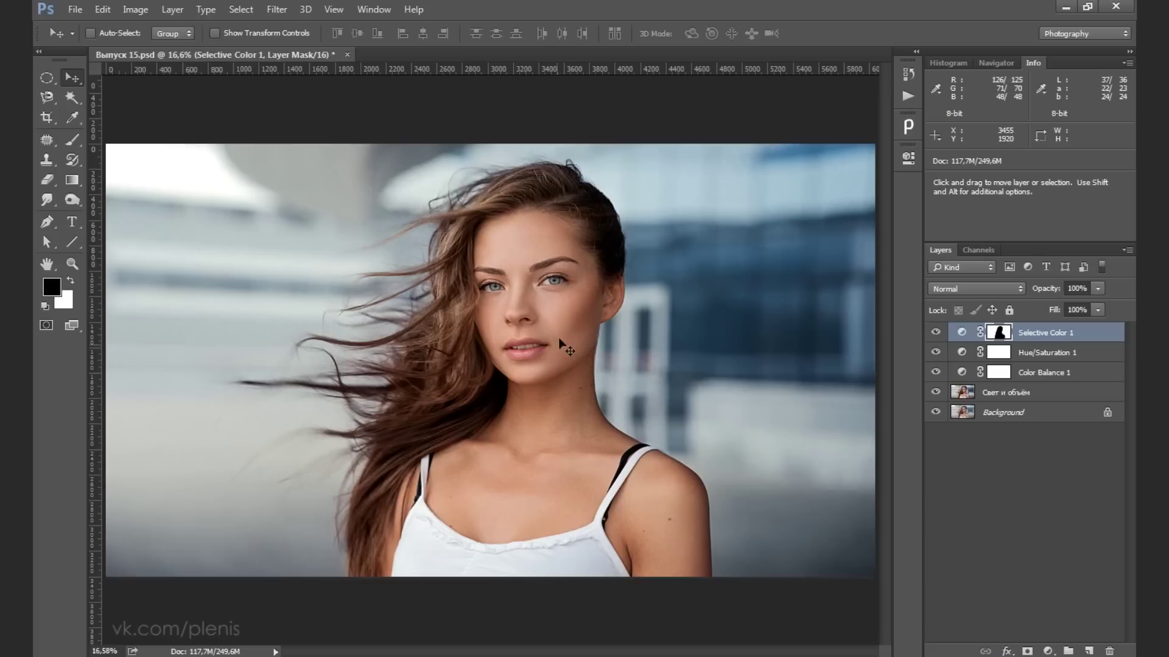
left_click(1046, 651)
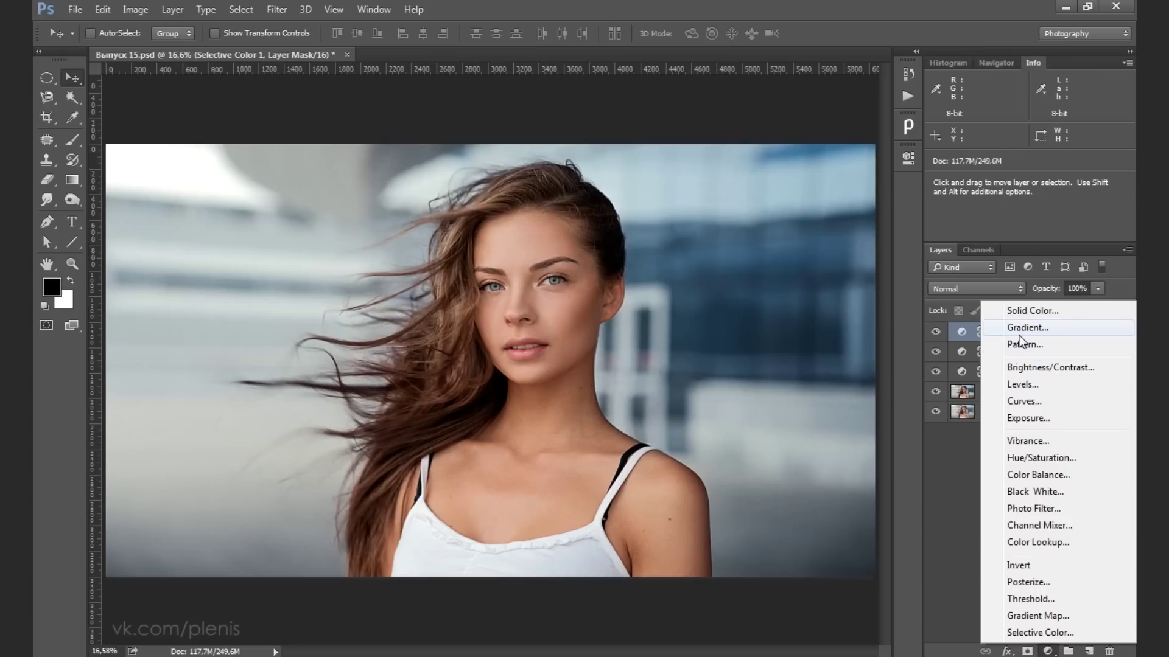
Step: Add Color Balance 2 with Highlights Cyan–Red -14 and compare it on and off
left_click(1038, 475)
left_click(704, 191)
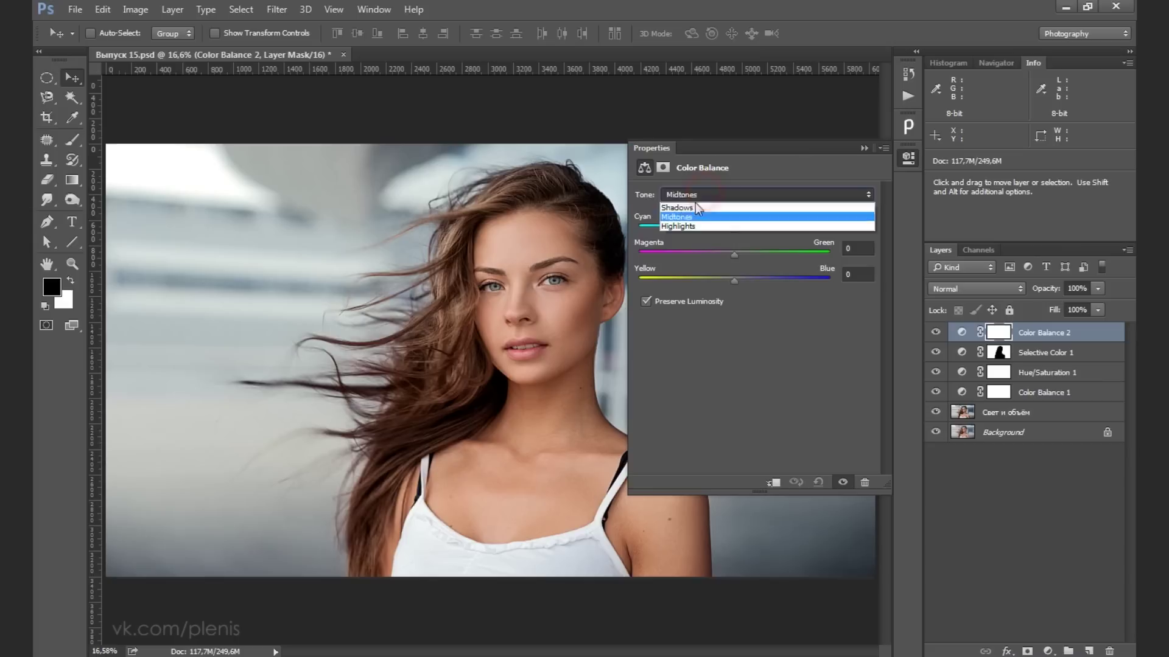
left_click(693, 224)
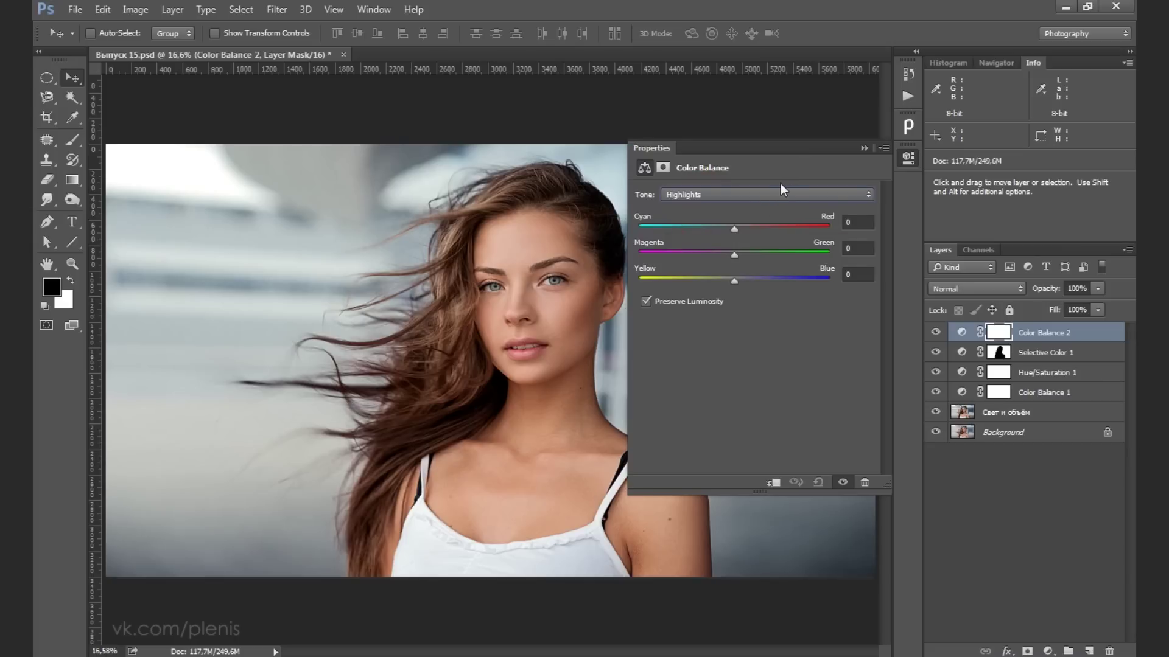
left_click_drag(734, 229, 723, 230)
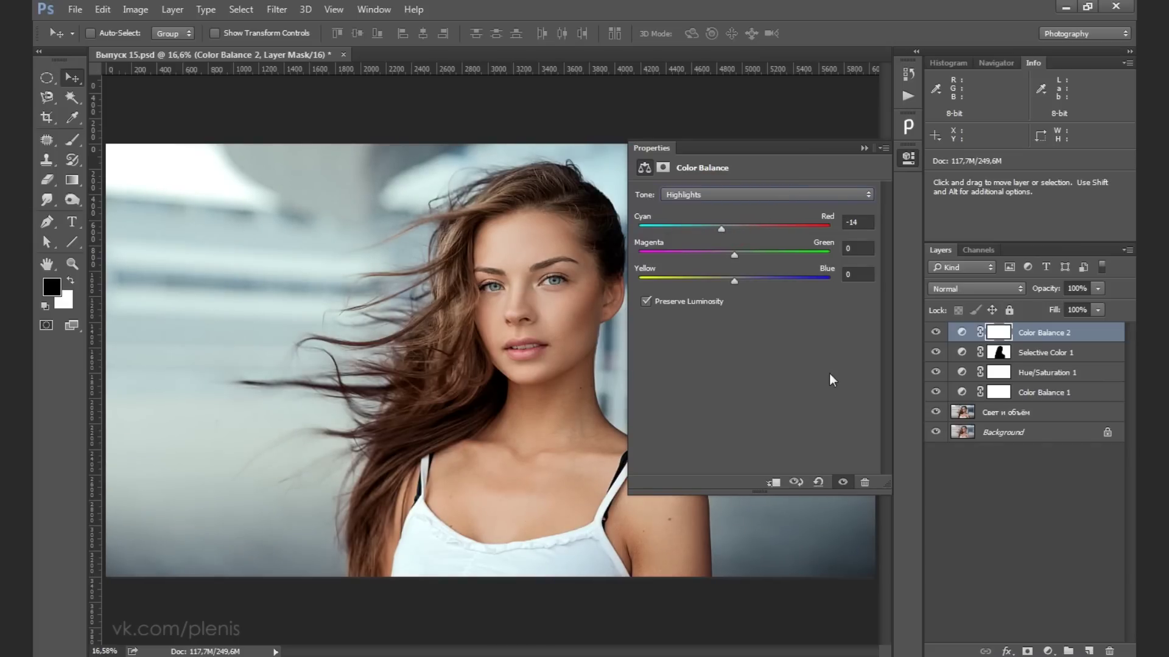
left_click(863, 147)
left_click(936, 331)
left_click(938, 332)
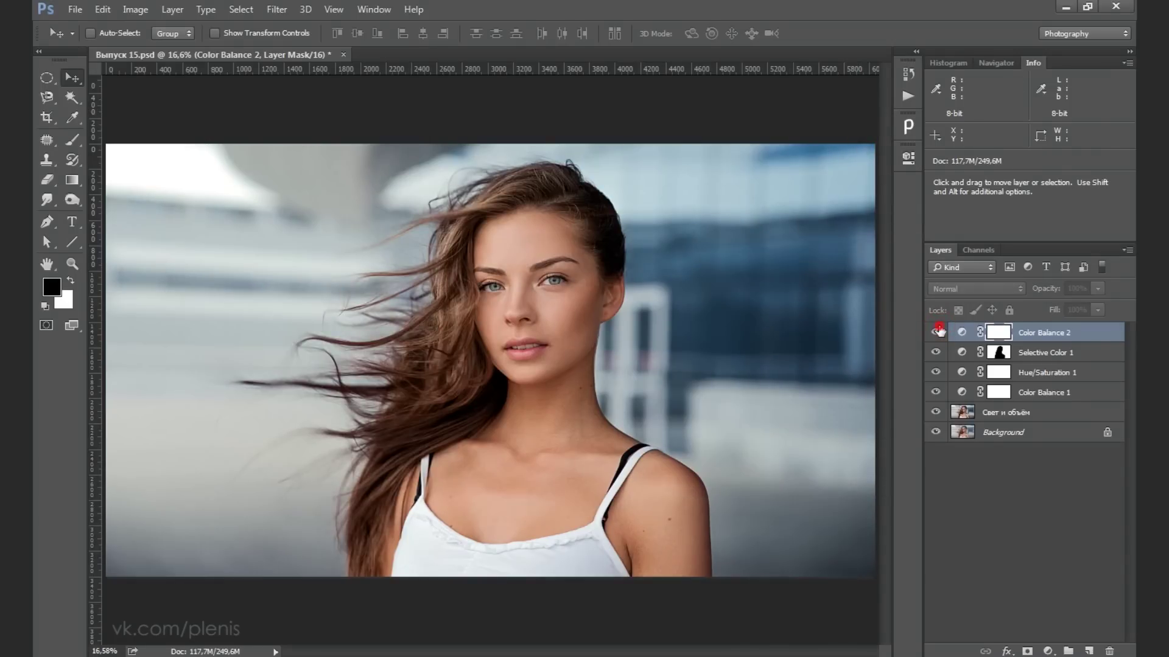
left_click(938, 331)
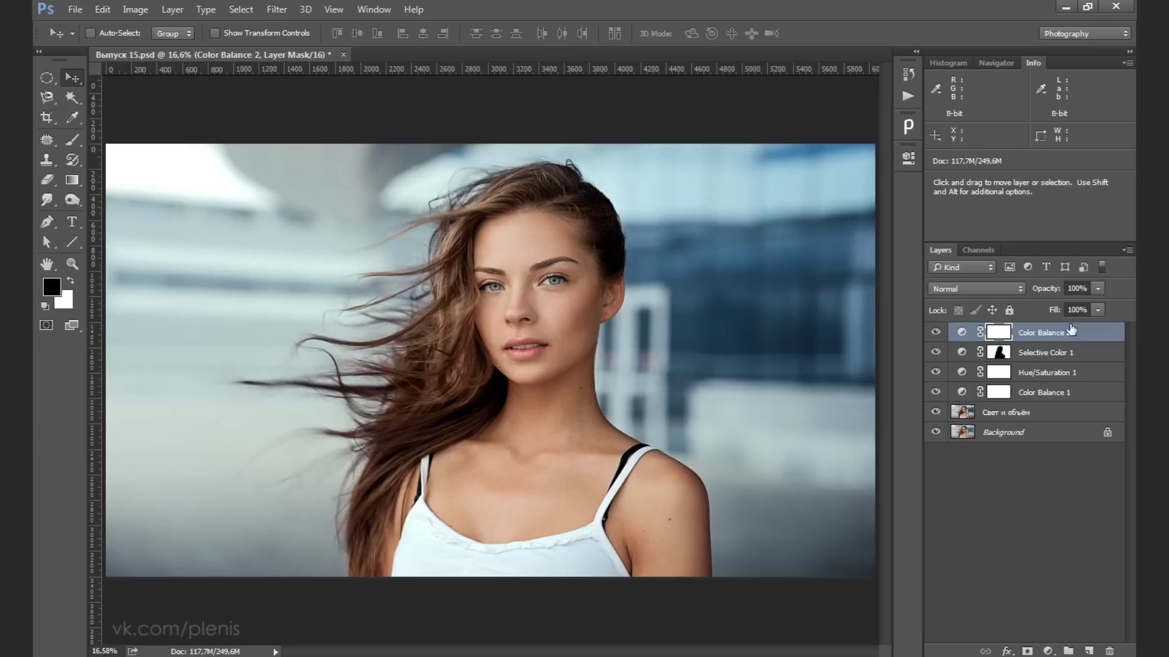
Step: Copy the Selective Color 1 mask onto Color Balance 2, replacing its mask, and check the overlay
key("alt")
left_click_drag(999, 360, 1000, 334)
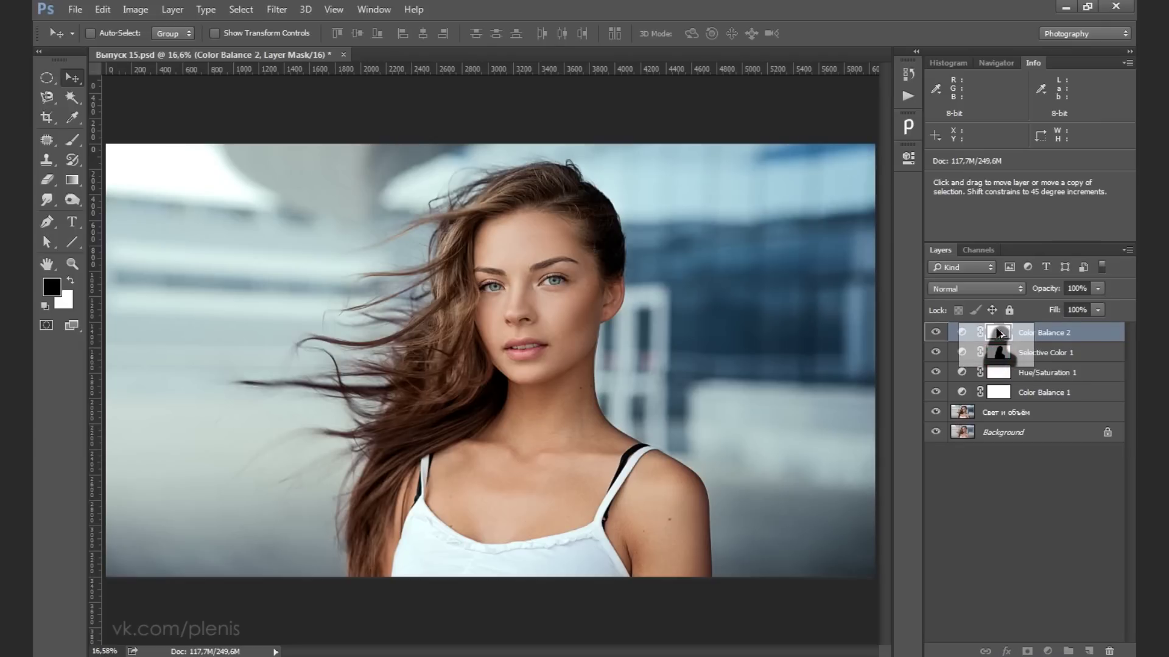
left_click(524, 263)
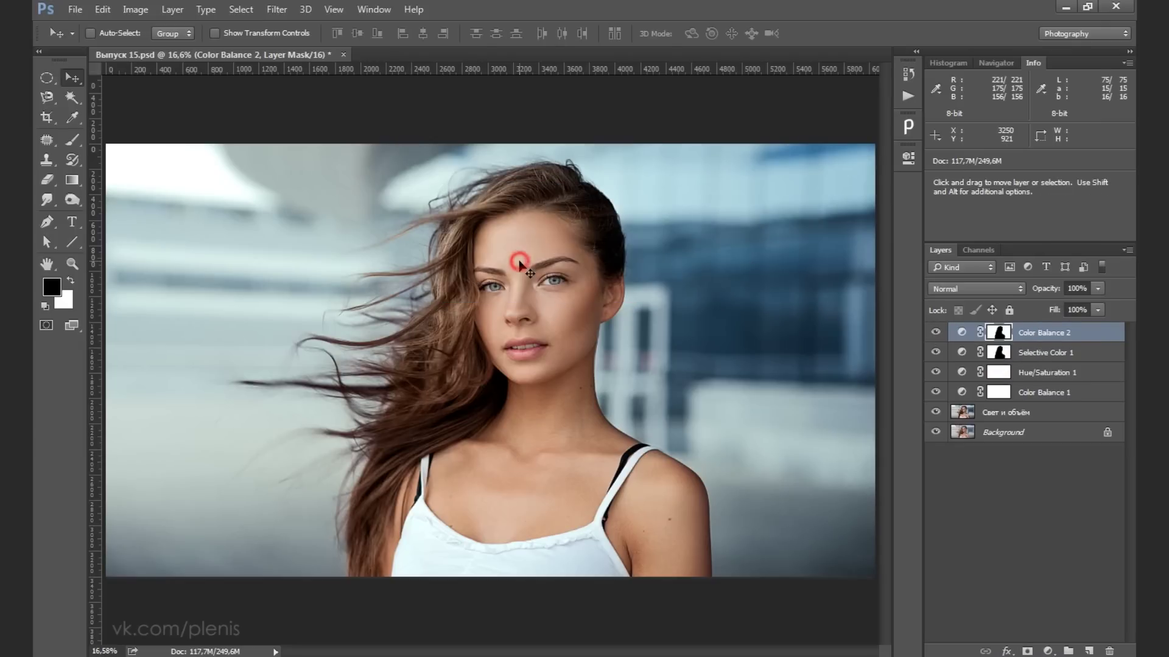
key("ctrl")
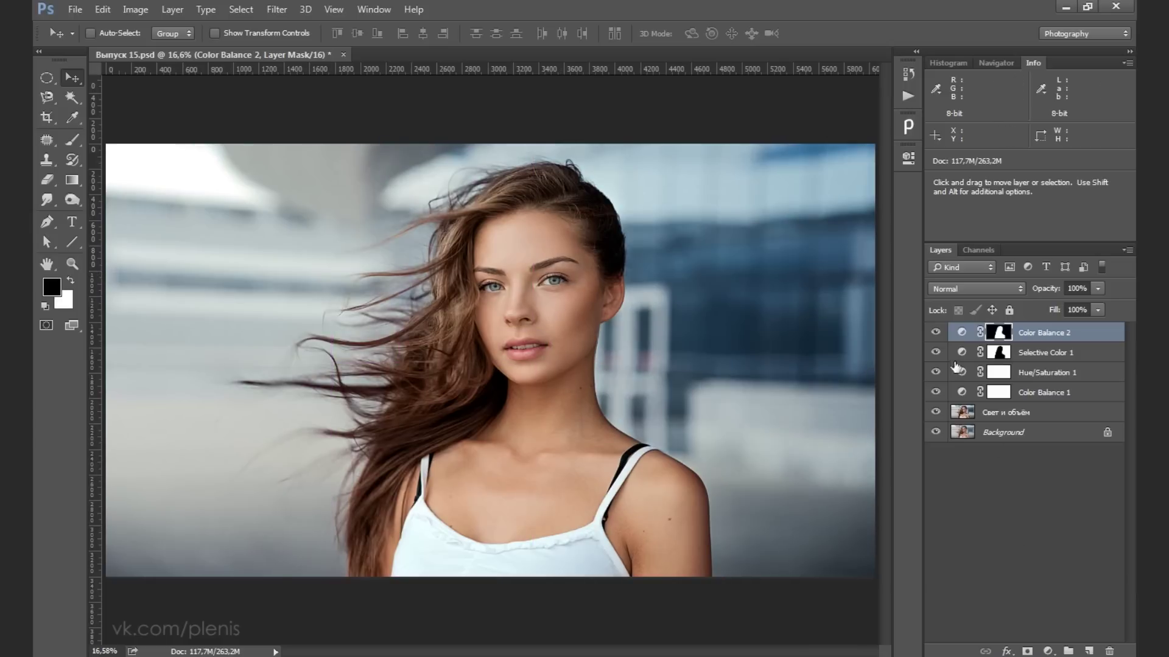
left_click(935, 332)
left_click(935, 333)
key("backslash")
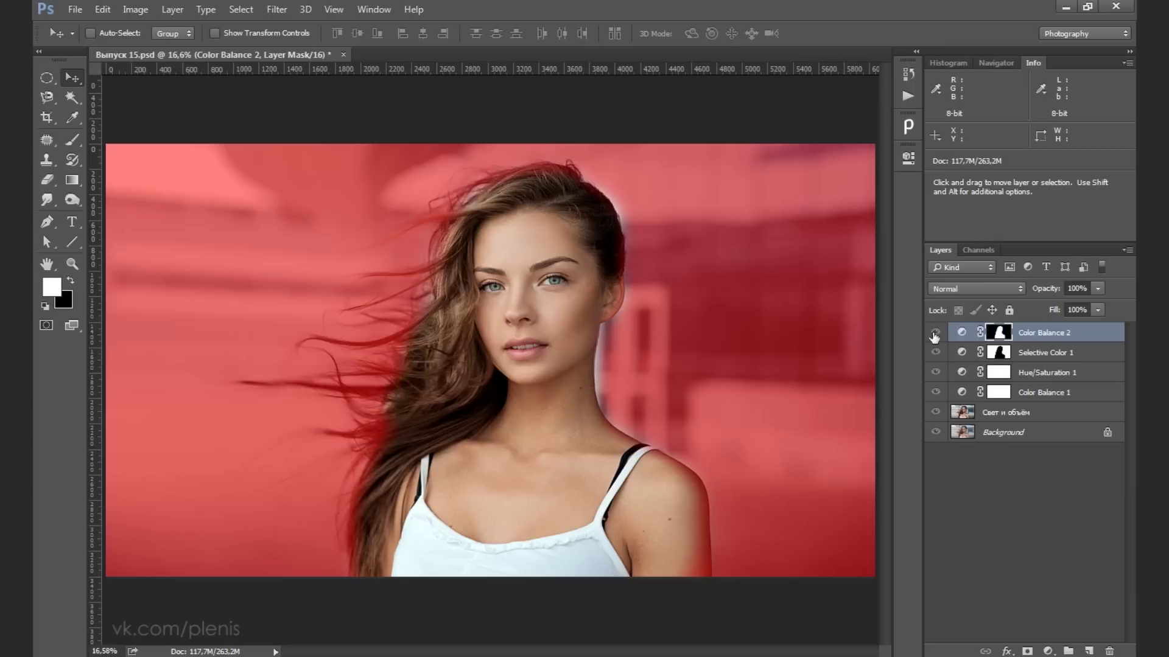
key("backslash")
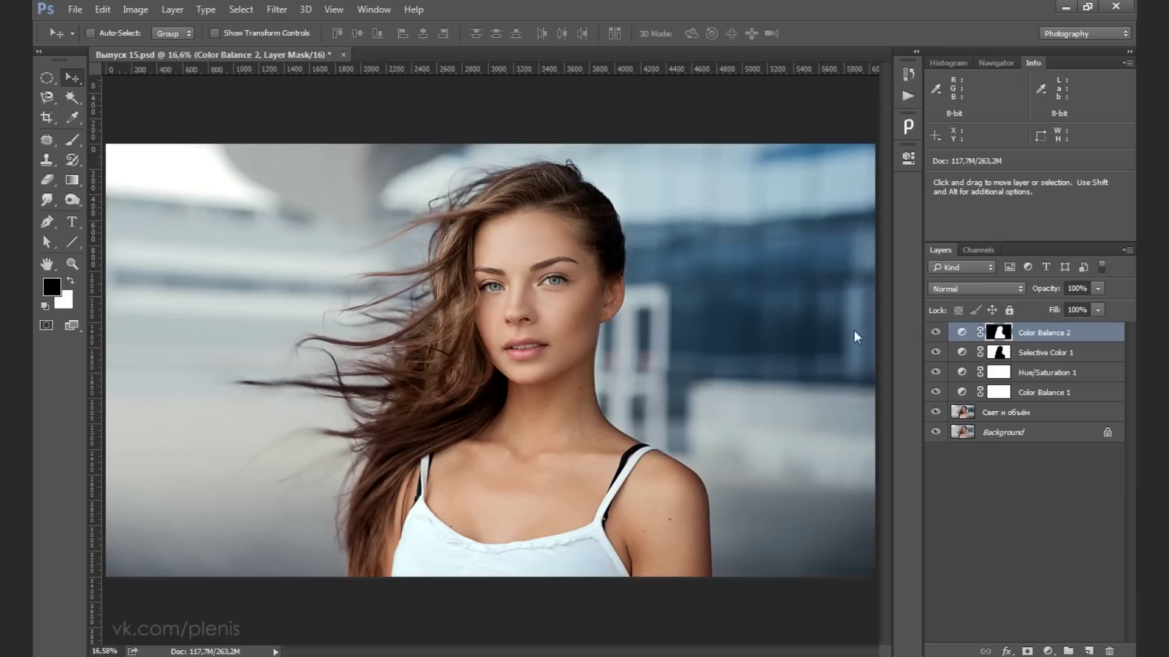
left_click(1048, 652)
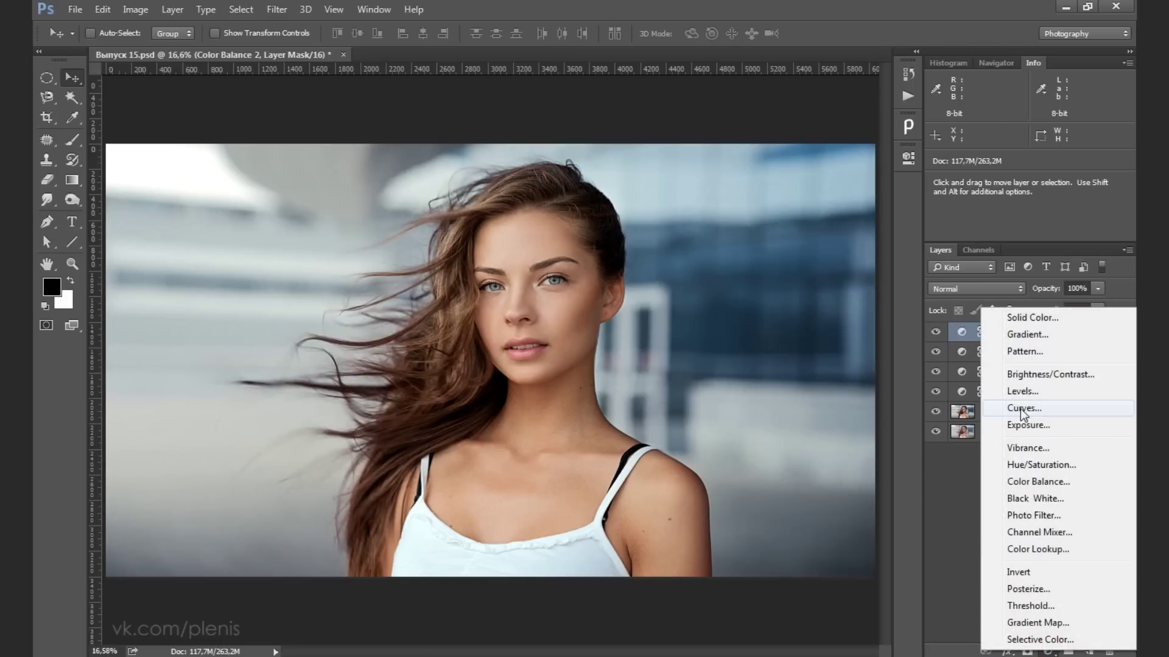
Step: Add a Curves layer pulling the midpoint down to about input 133, output 121
left_click(1020, 407)
left_click_drag(769, 326, 772, 341)
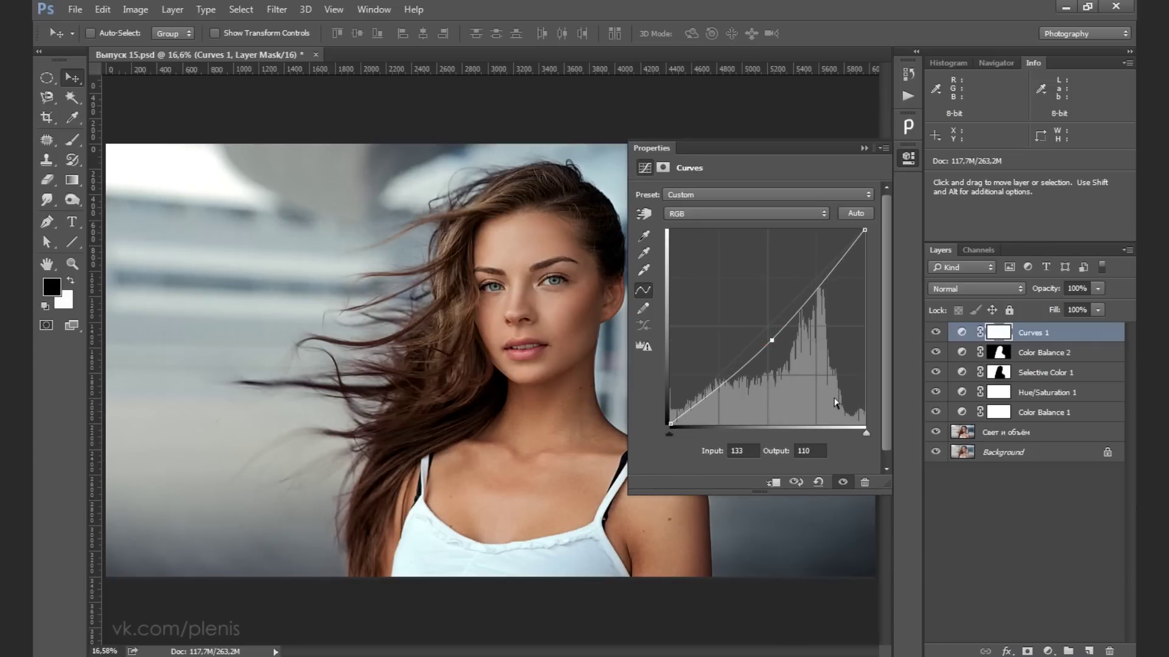
key("Up")
key("Up")
key("Up")
key("Up")
key("Up")
key("Up")
key("Up")
key("Up")
key("Up")
key("Up")
key("Up")
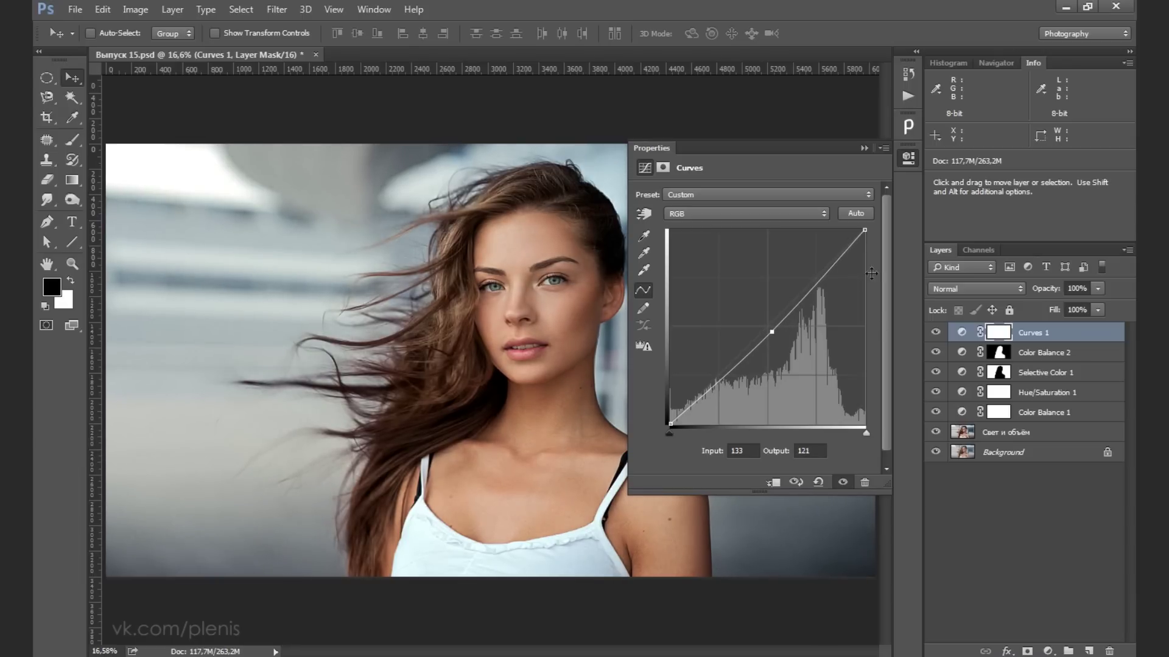
left_click(863, 151)
left_click(937, 336)
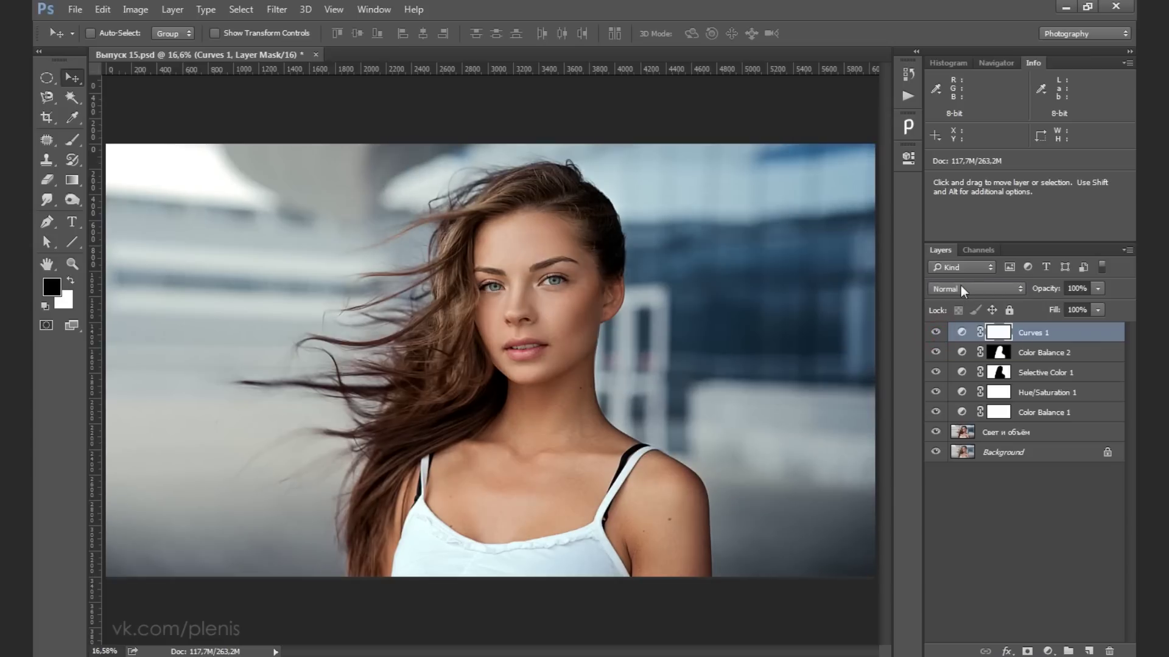
Step: Set Curves 1 to Luminosity blend mode and toggle it to compare
left_click(960, 287)
left_click(948, 585)
left_click(936, 332)
left_click(936, 333)
Step: Add a Channel Mixer whose Blue output mixes Red 15% and Blue 85%, then compare
left_click(1047, 651)
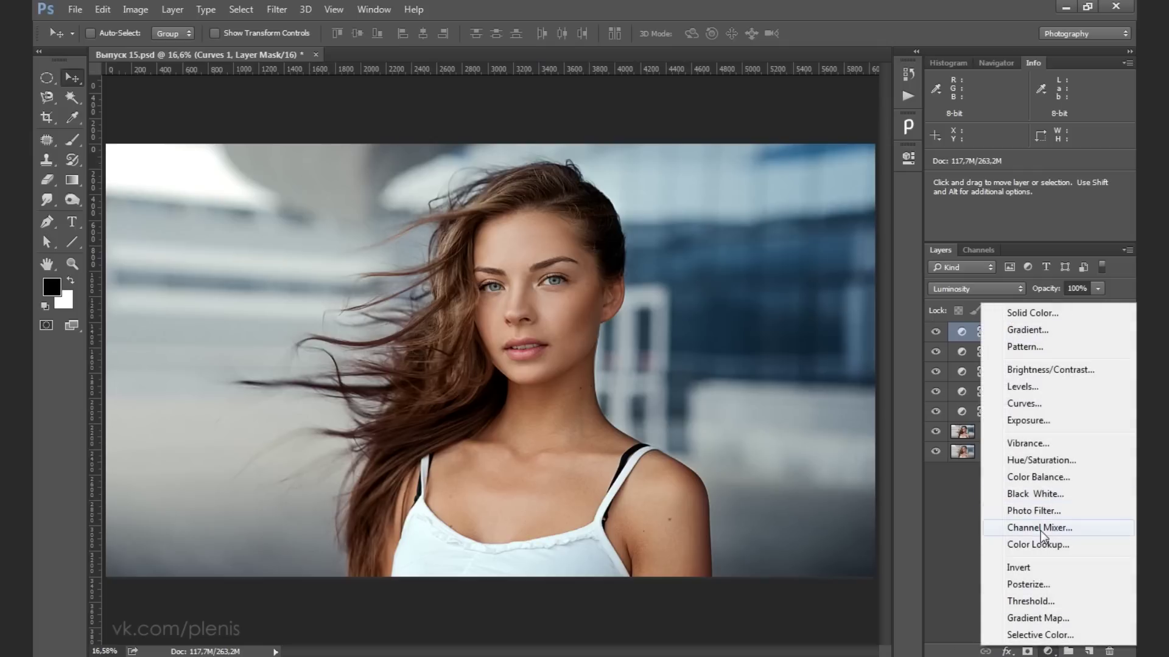
left_click(1039, 528)
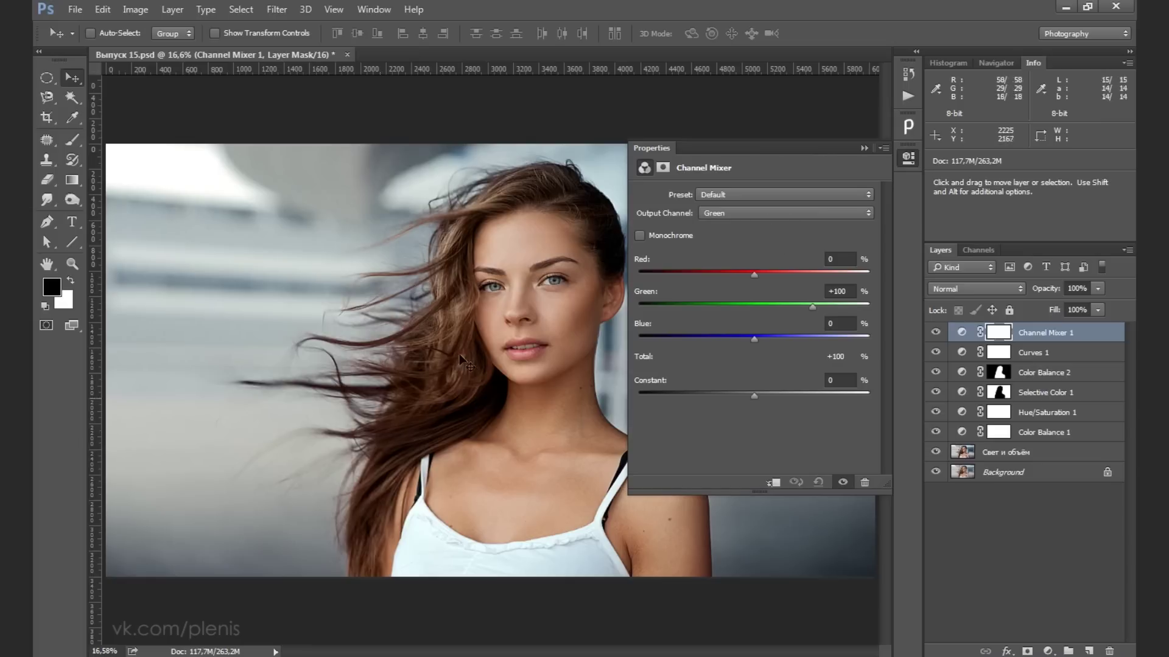
left_click(724, 213)
left_click(730, 248)
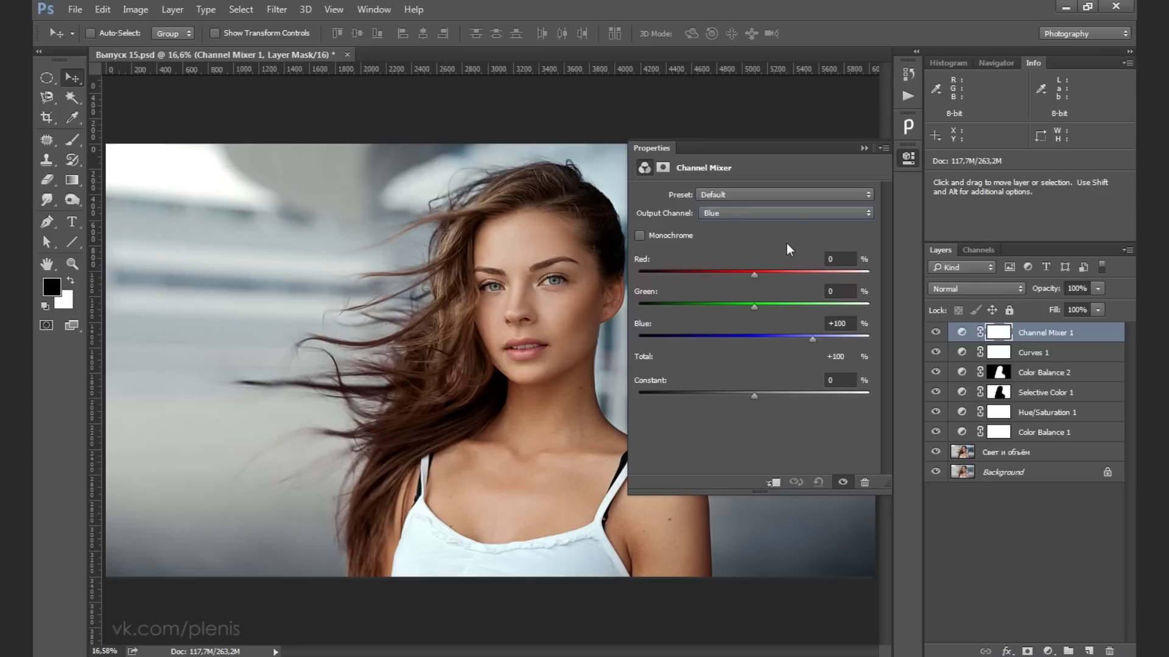
left_click(839, 325)
type("85")
left_click(840, 259)
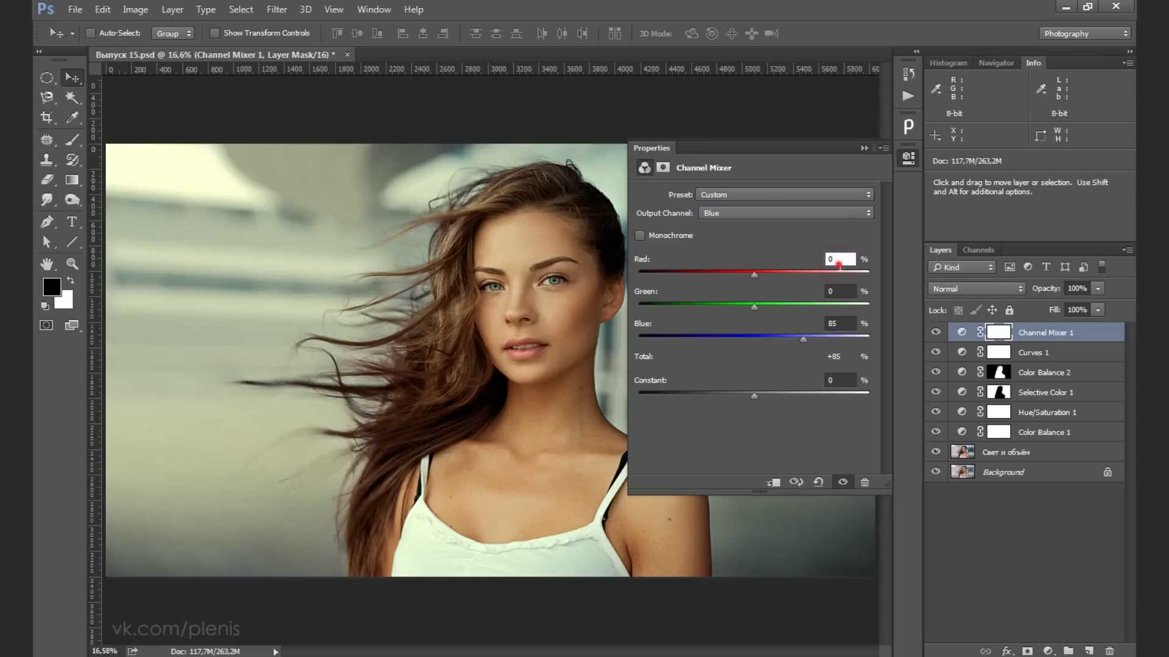
type("15")
key("Return")
left_click(908, 157)
left_click(935, 333)
left_click(935, 332)
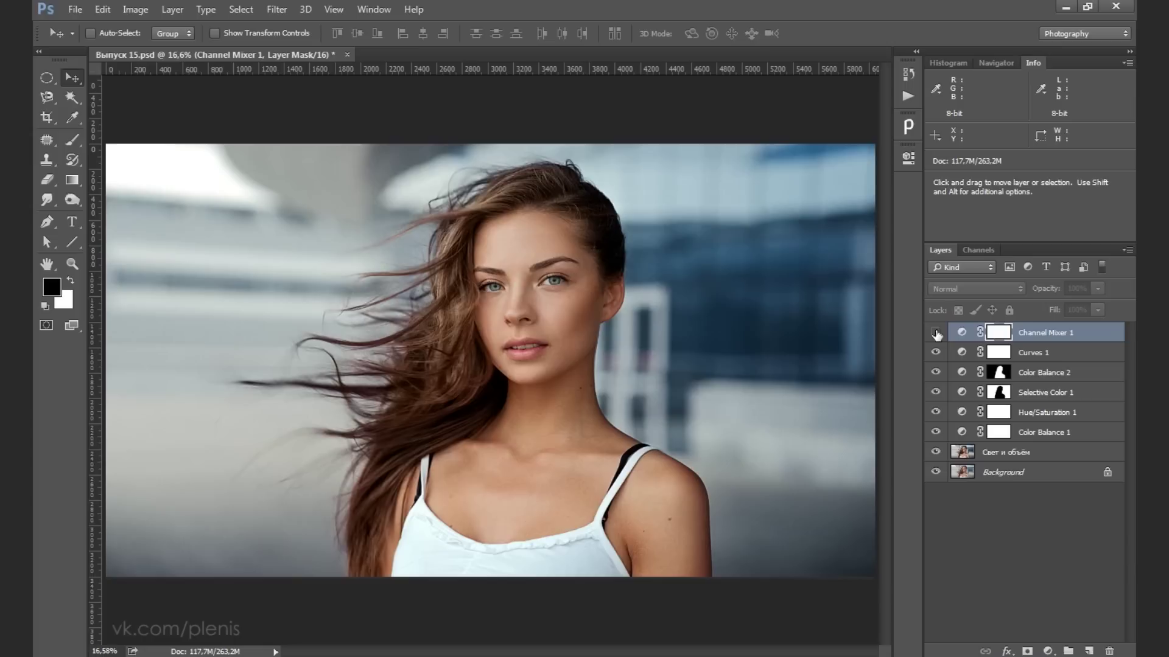
Step: Reopen Channel Mixer 1 and set the Green output's Red amount to 2
double_click(958, 336)
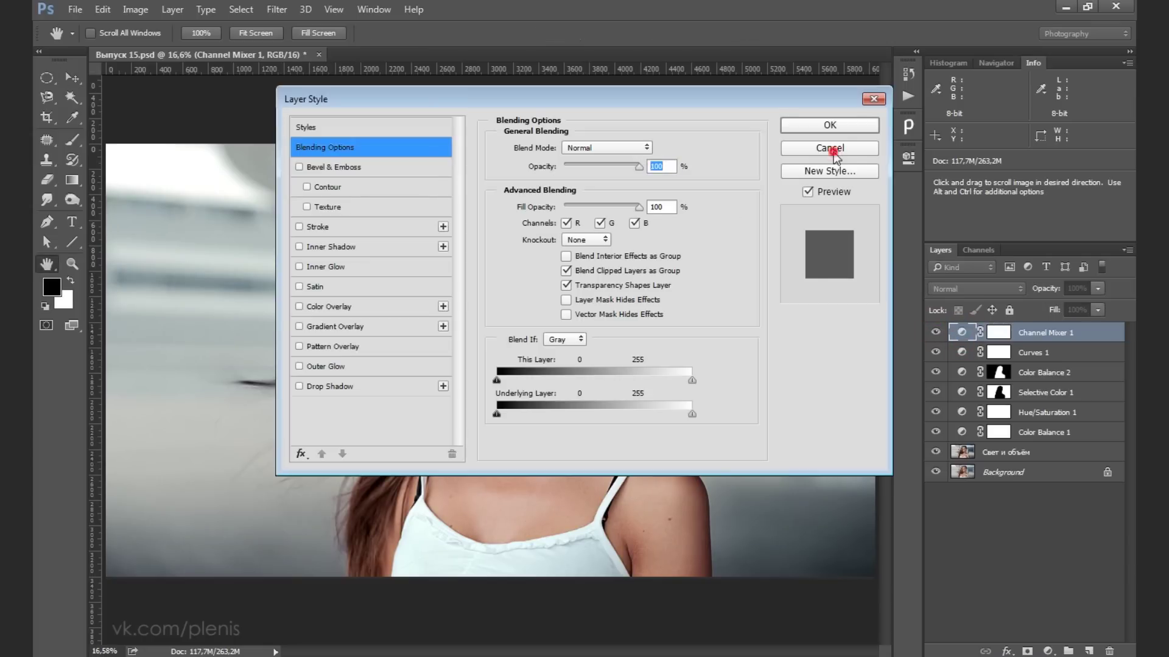
left_click(833, 150)
left_click(959, 335)
left_click(731, 212)
left_click(731, 235)
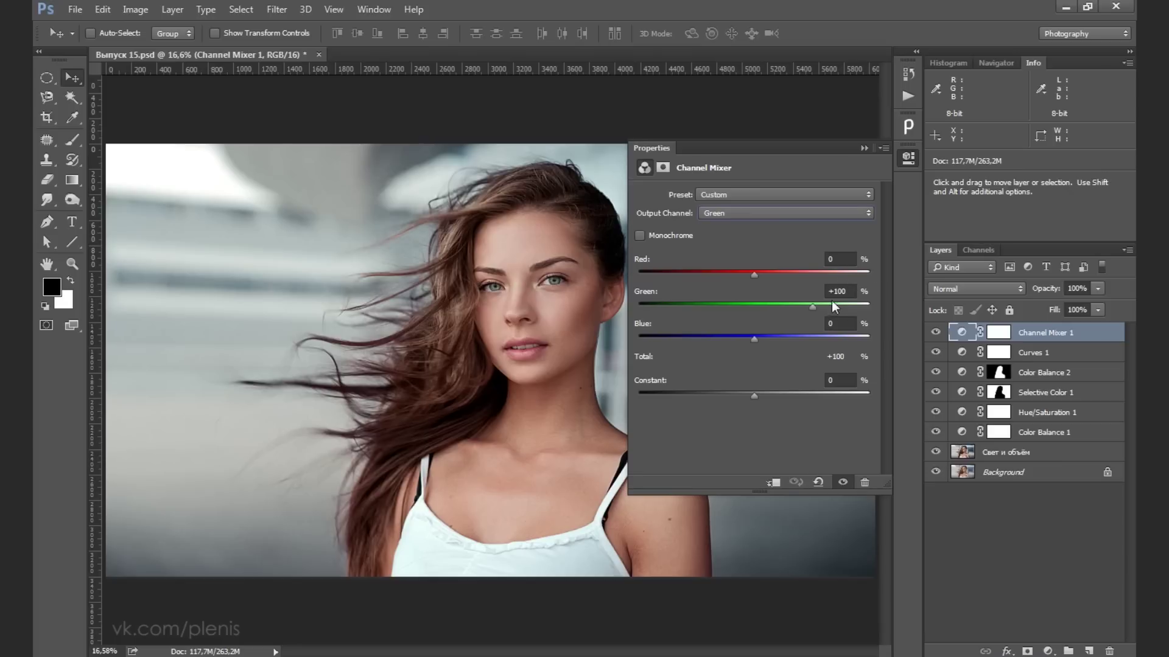
left_click(841, 251)
type("2")
key("Return")
Step: Try more red in the Green output, undo back to Red 2, and compare
mouse_move(758, 275)
left_mouse_down()
mouse_move(819, 279)
mouse_move(762, 272)
left_mouse_up()
key("ctrl+z")
left_click(837, 258)
key("Return")
left_click(863, 149)
left_click(935, 332)
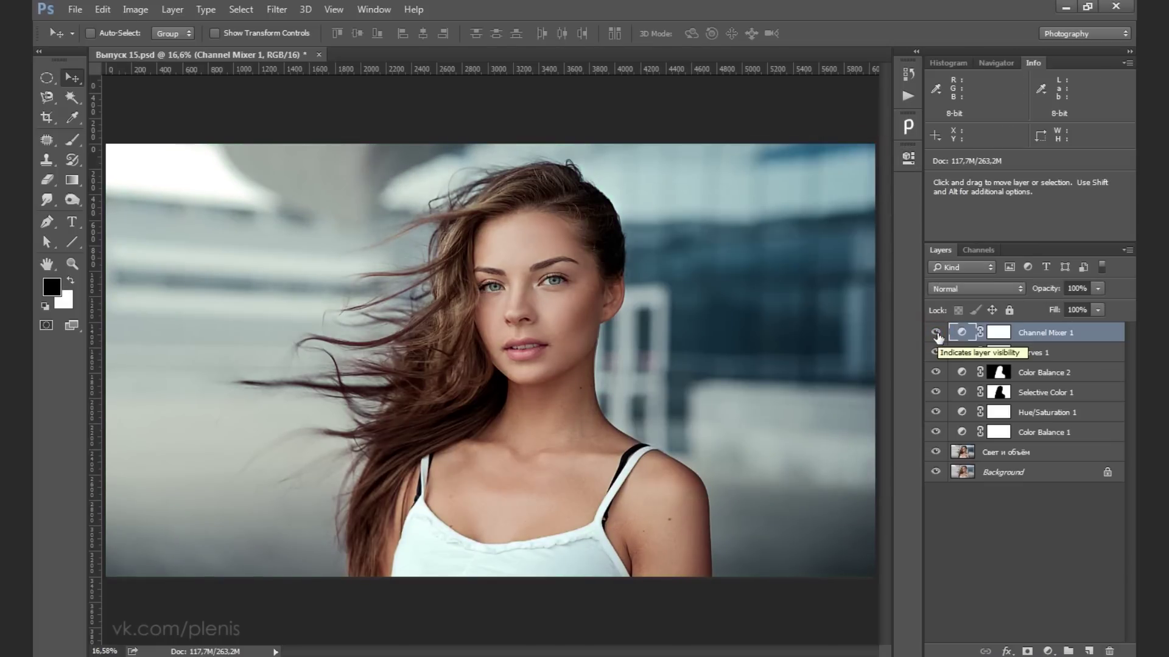
left_click(936, 333)
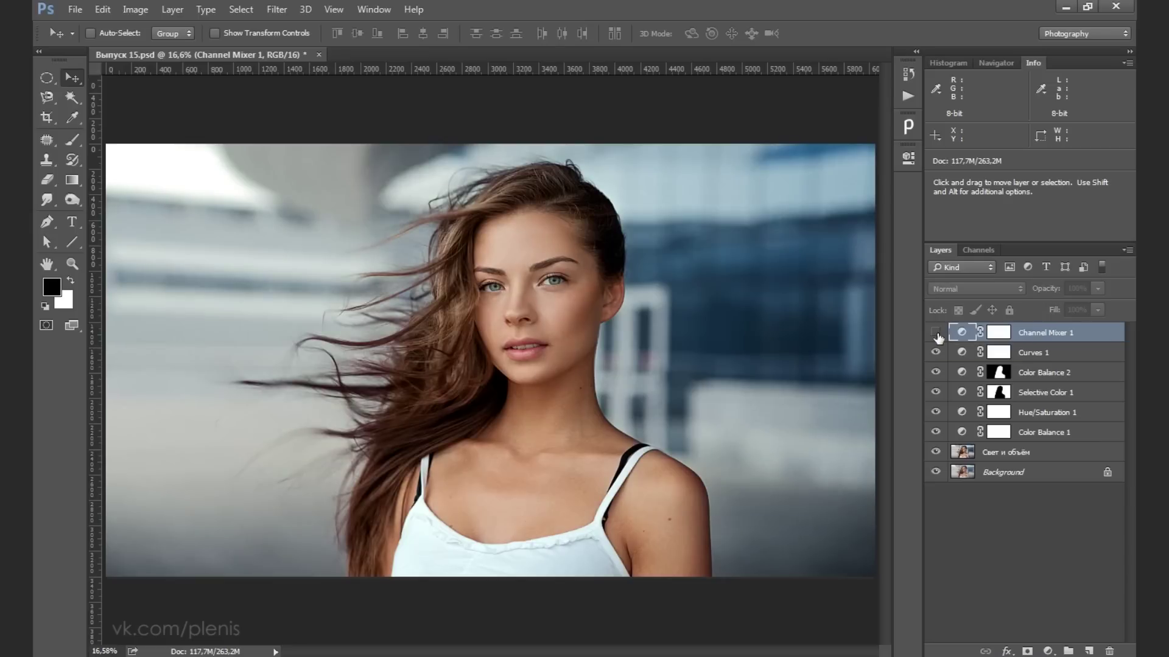
Step: Recheck the Green output's Red amount in Channel Mixer 1 and toggle the layer to compare
double_click(962, 327)
left_click(842, 261)
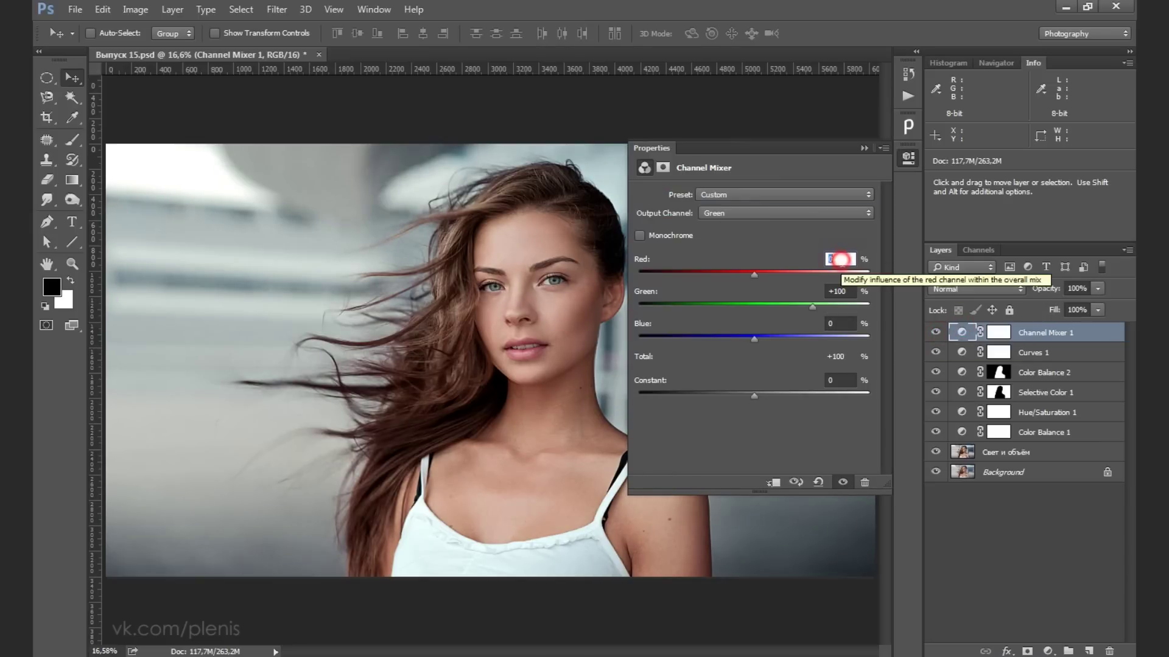
left_click(863, 147)
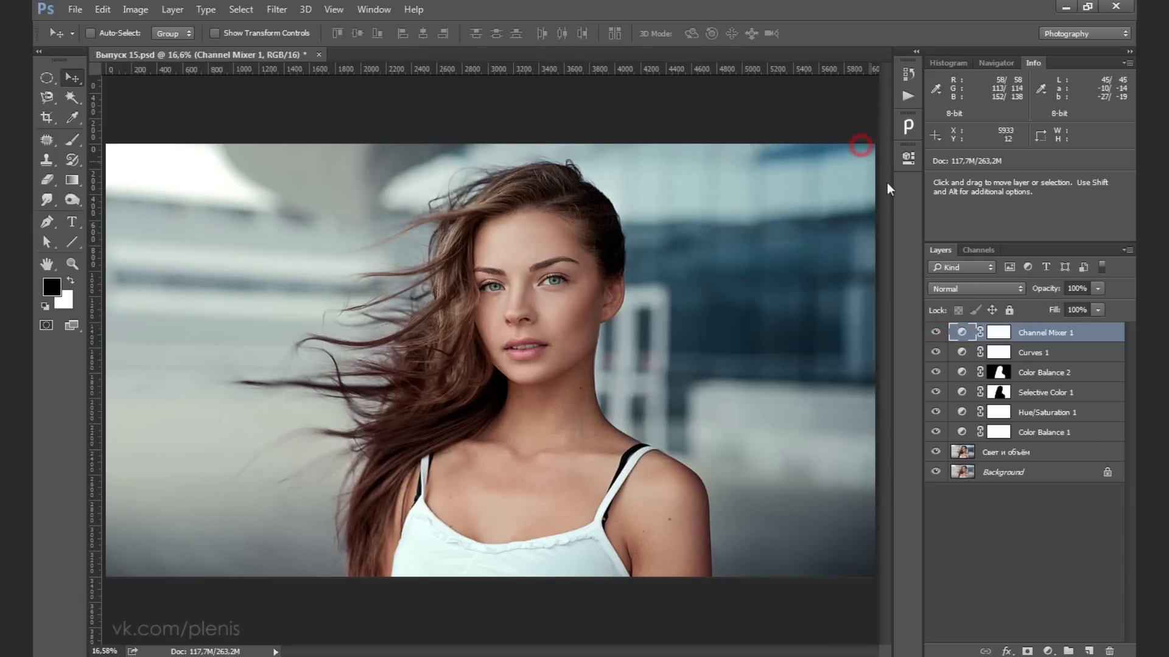
left_click(935, 334)
left_click(935, 334)
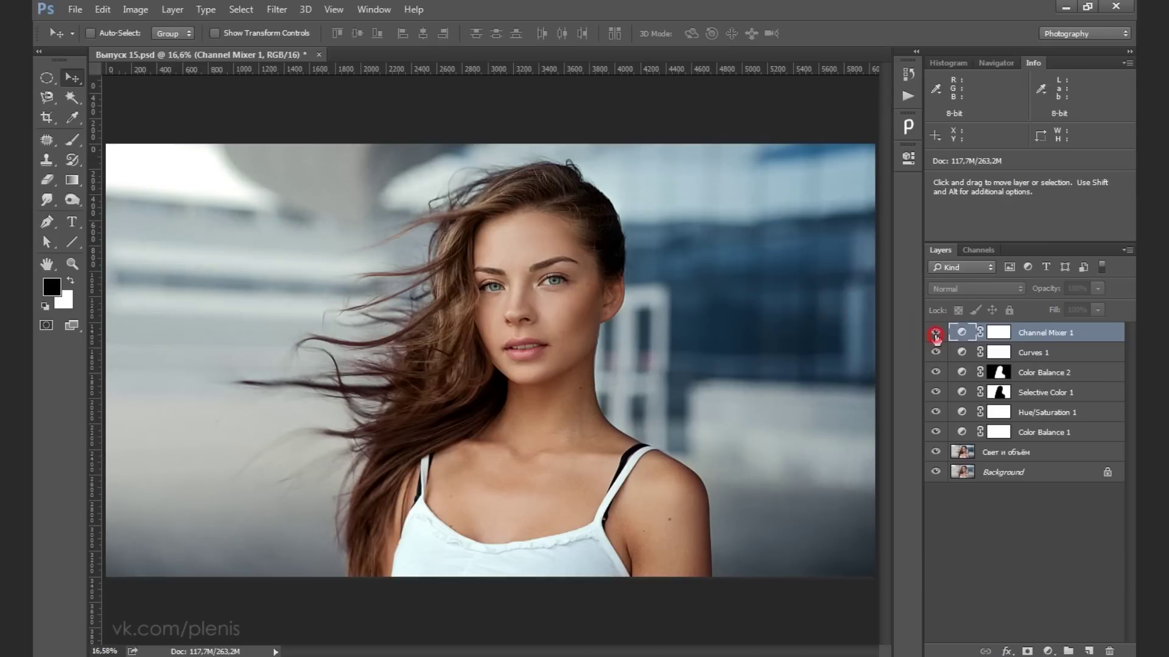